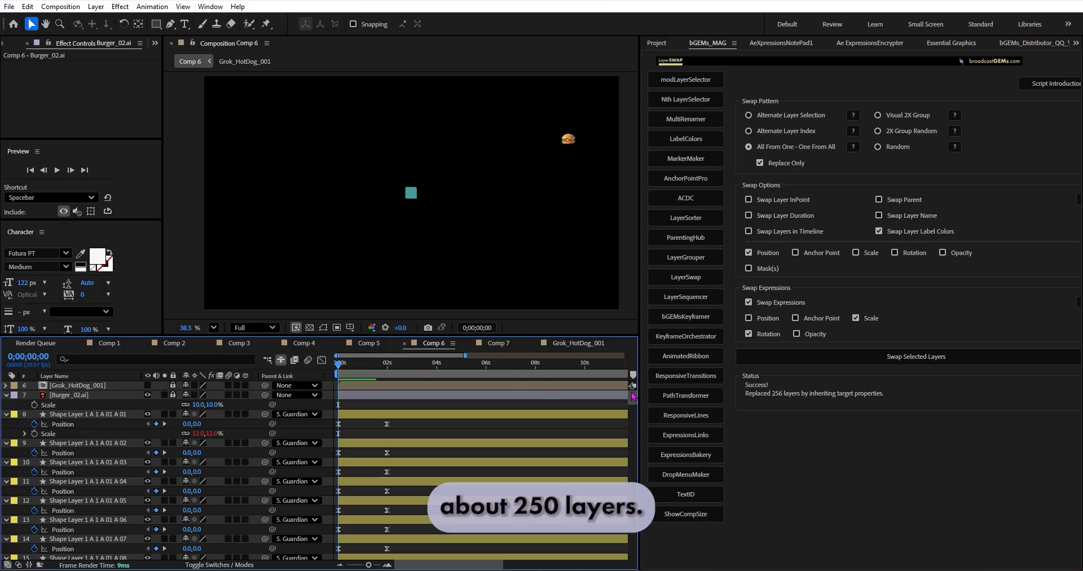
Step: Select all the unlocked shape layers, unlock the Burger_02.ai layer and add it to the selection
left_click_drag(634, 396, 653, 386)
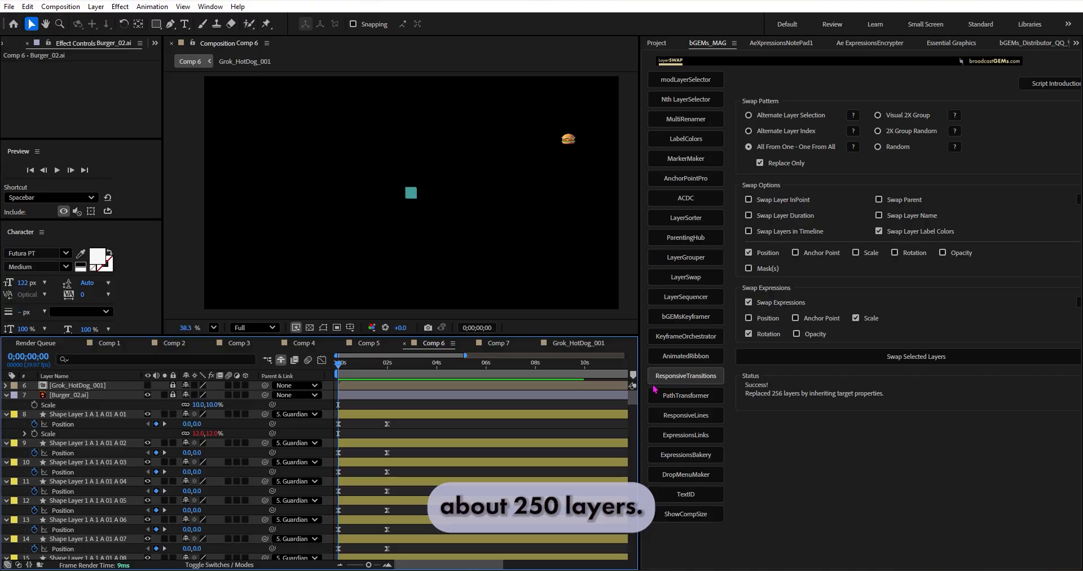
key("ctrl+a")
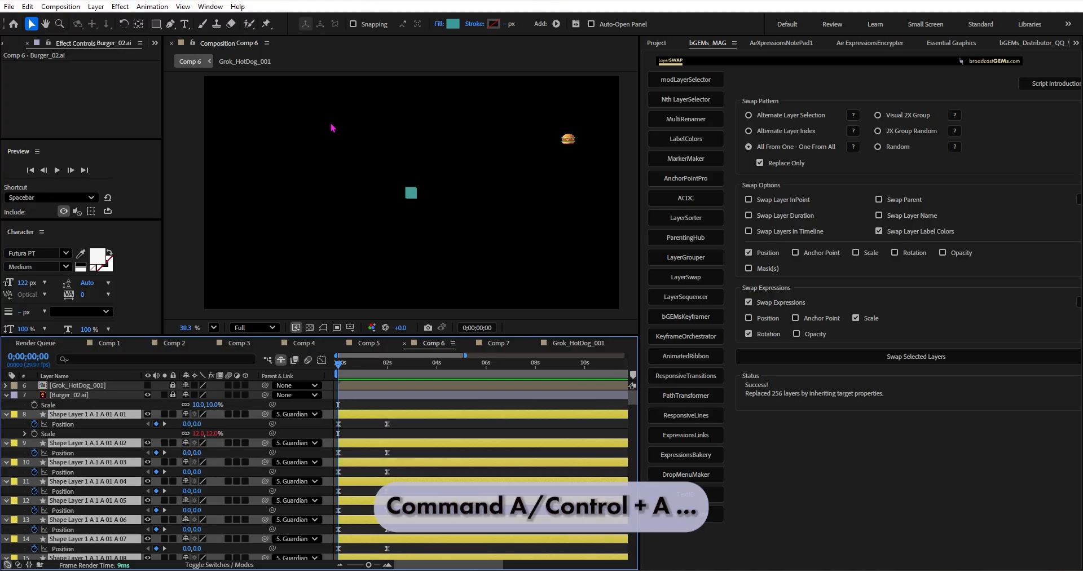
left_click(323, 327)
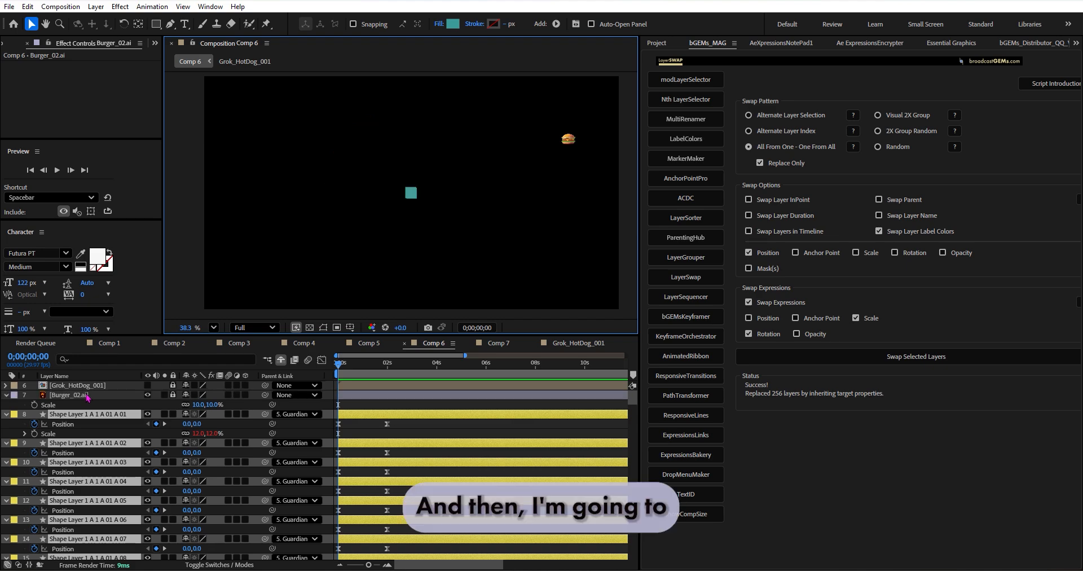
left_click(146, 396)
left_click(173, 395)
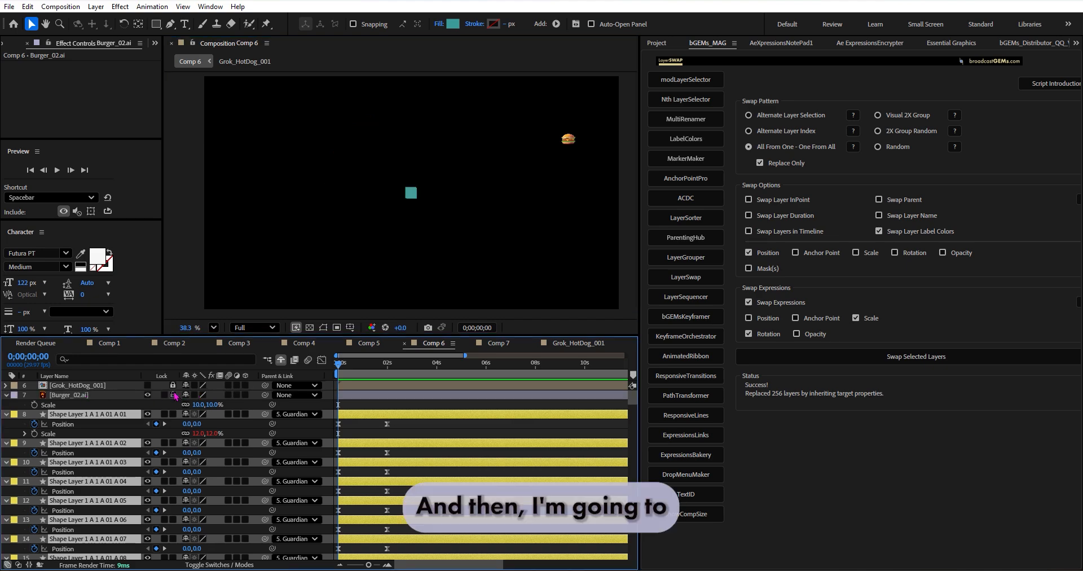
left_click(110, 396, "ctrl")
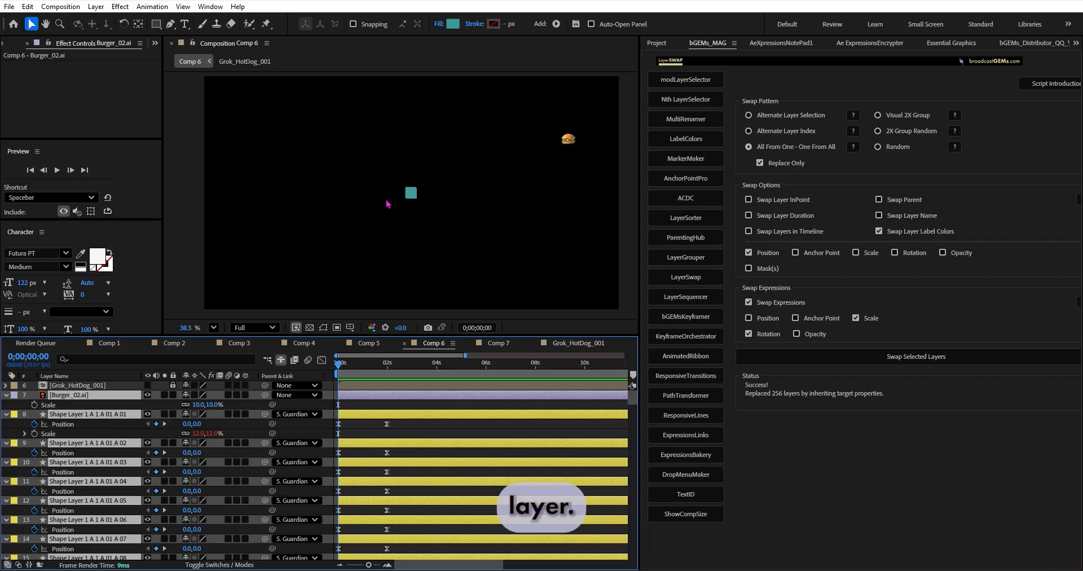
Step: Replace the selected shape layers with the burger using LayerSwap's All From One - One From All pattern, Replace Only, and preview the animation
scroll(388, 203, "up", 3)
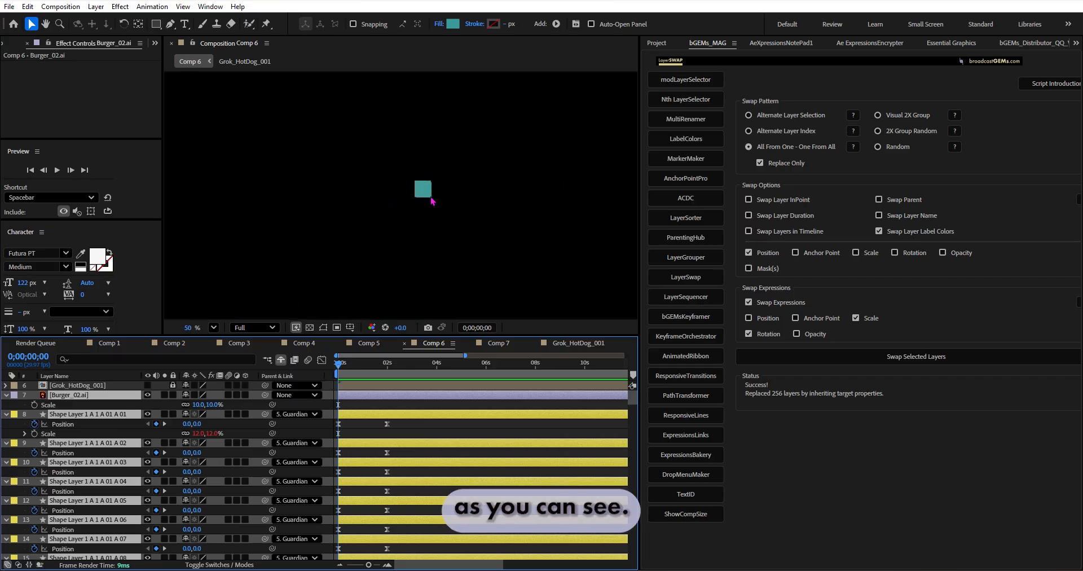
scroll(435, 203, "down", 3)
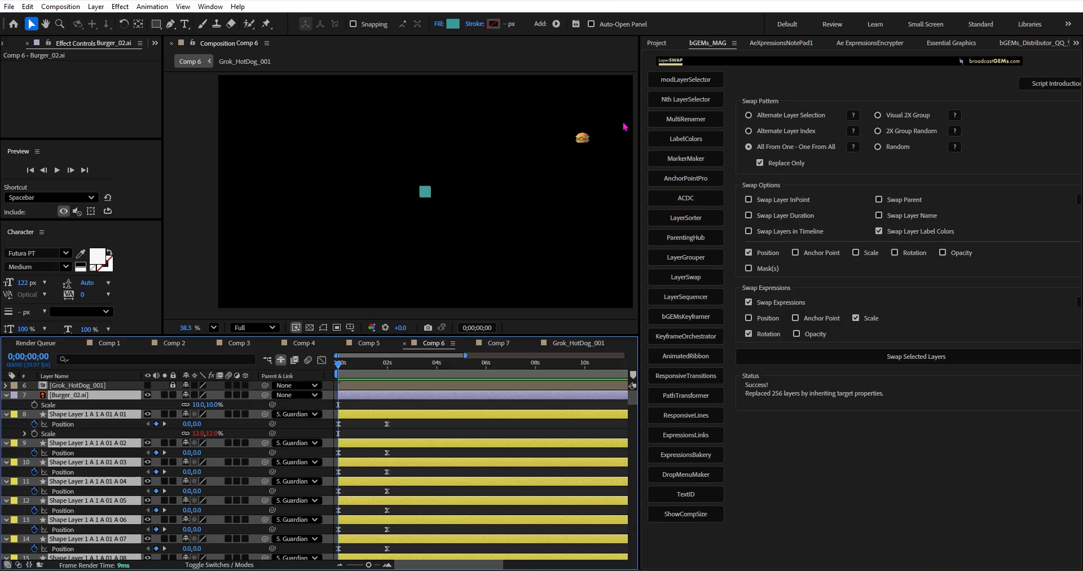
left_click(691, 274)
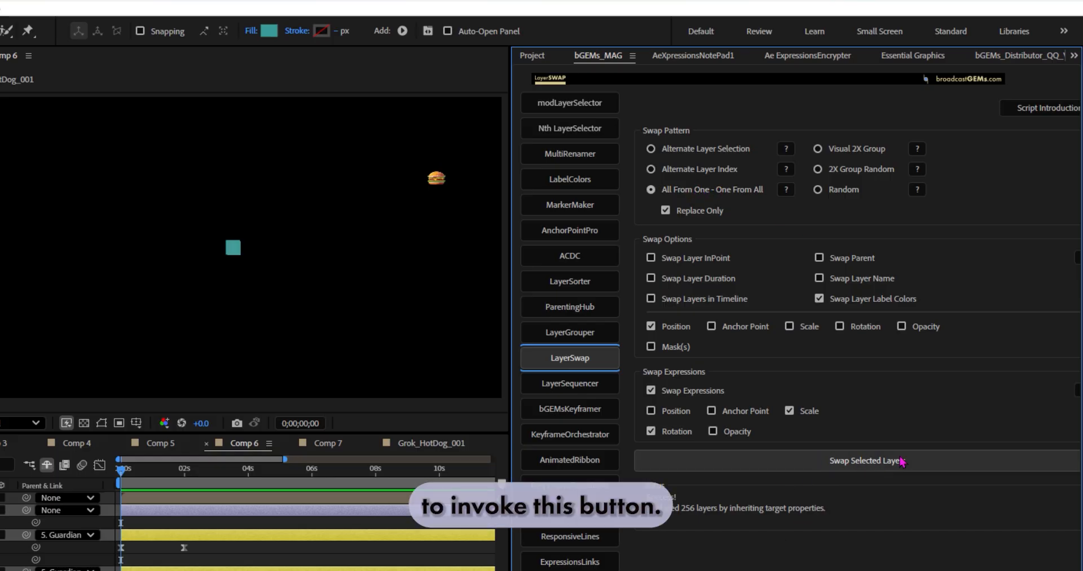
left_click(710, 194)
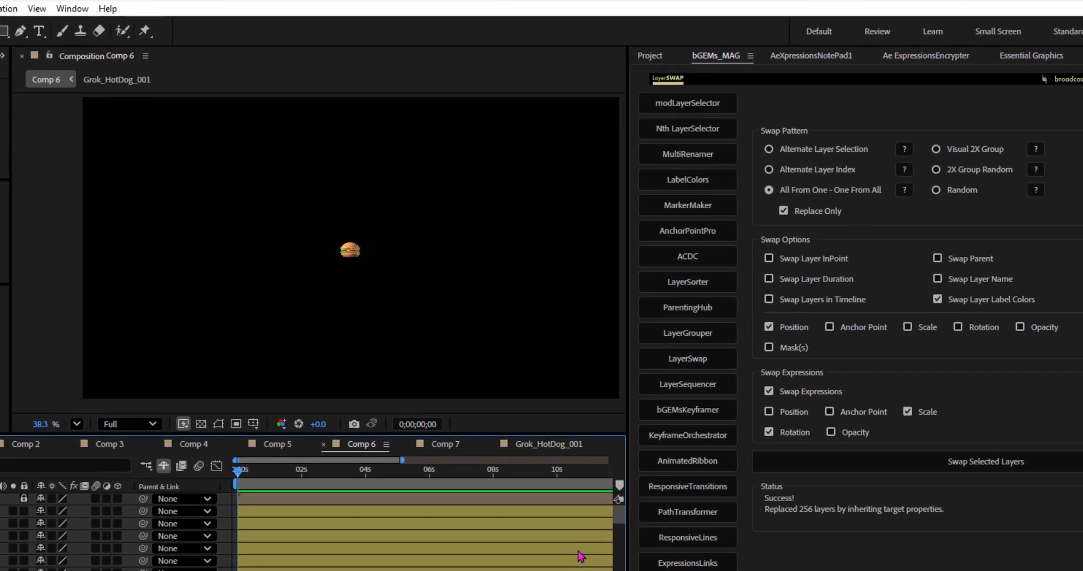
key("space")
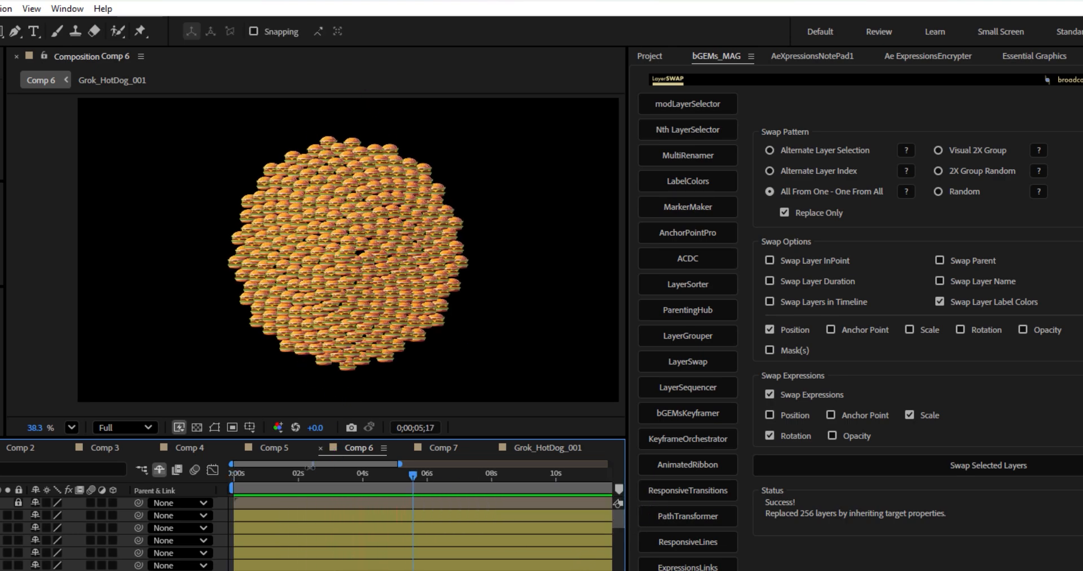
left_click_drag(256, 479, 418, 477)
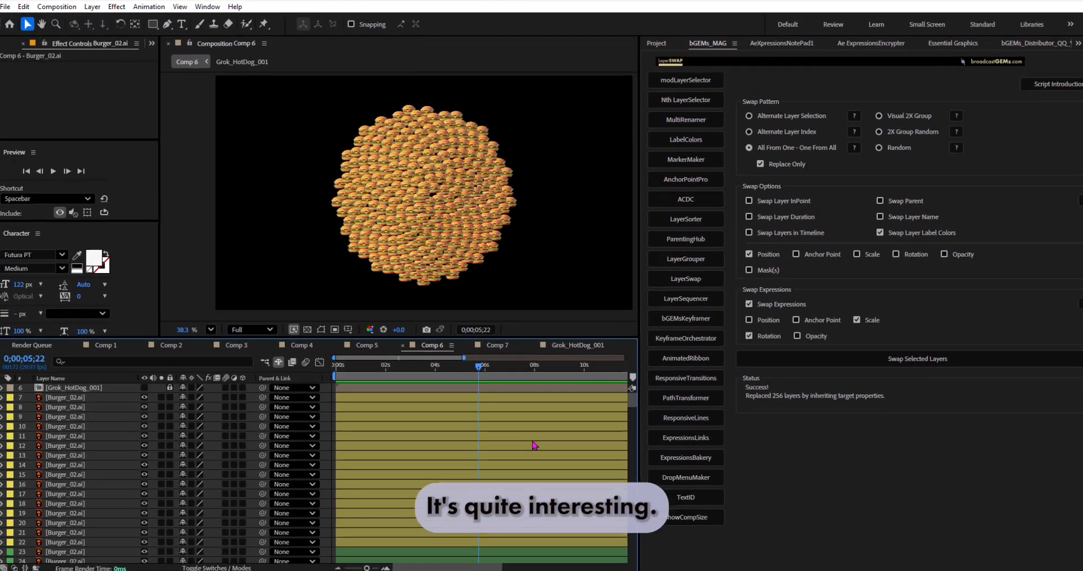
Step: Select the original shape layers from A 01 through D 112, collapse their properties and hide them from the timeline as shy layers
key("grave")
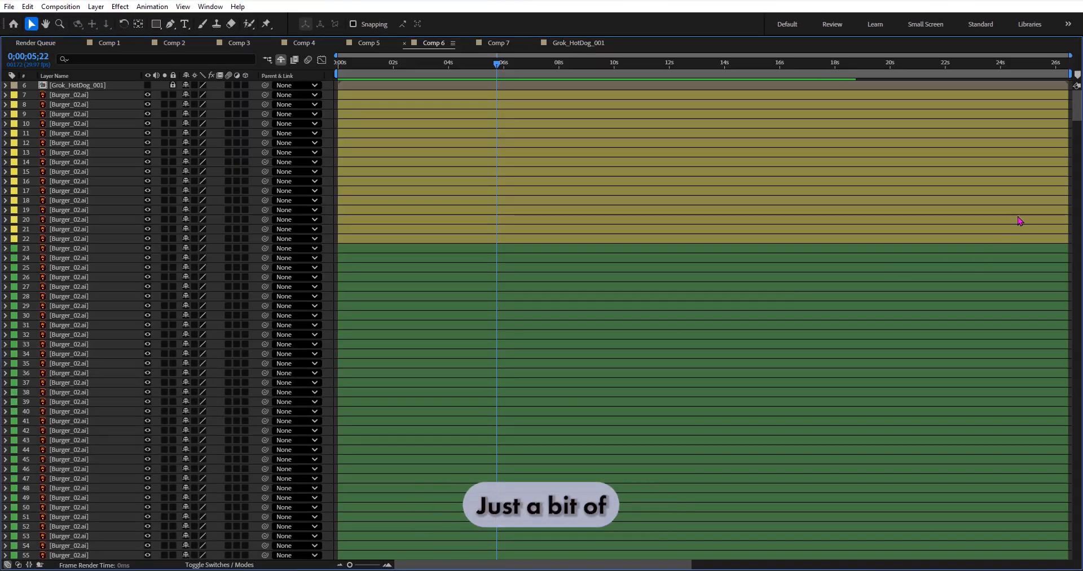
left_click_drag(1078, 109, 1078, 548)
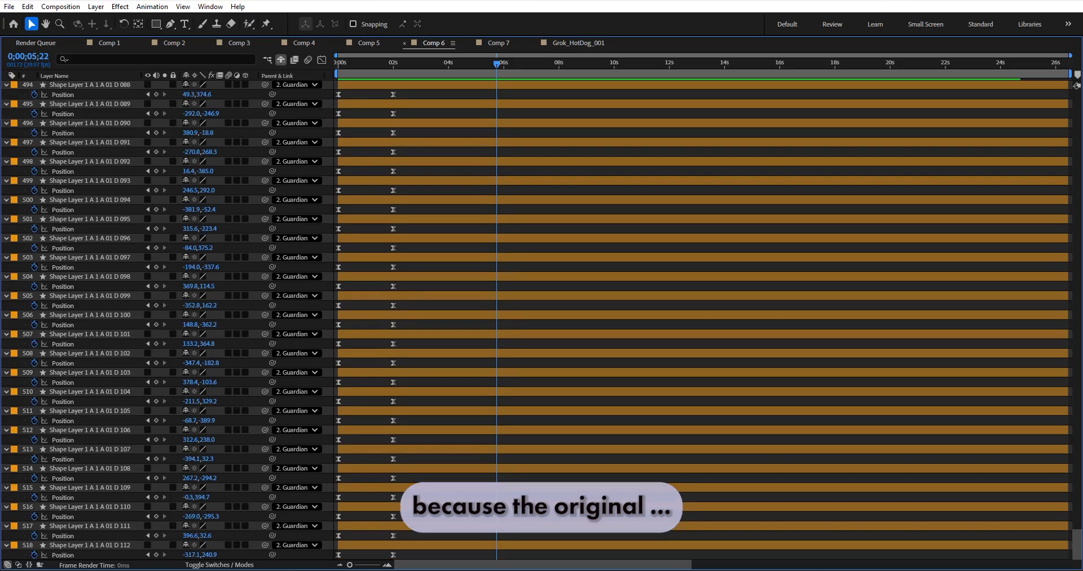
left_click(119, 545)
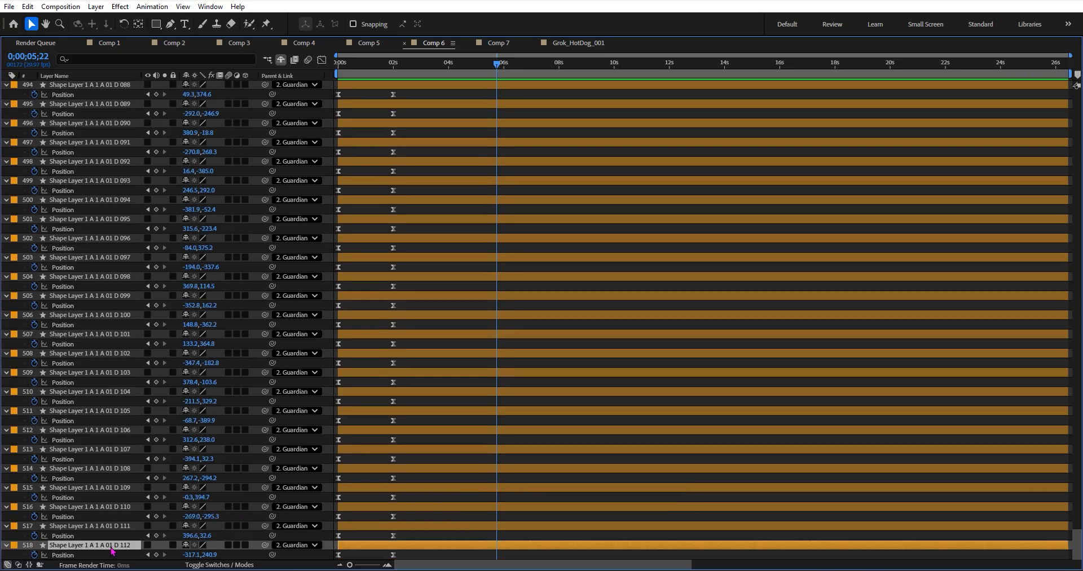
left_click_drag(1071, 544, 1068, 254)
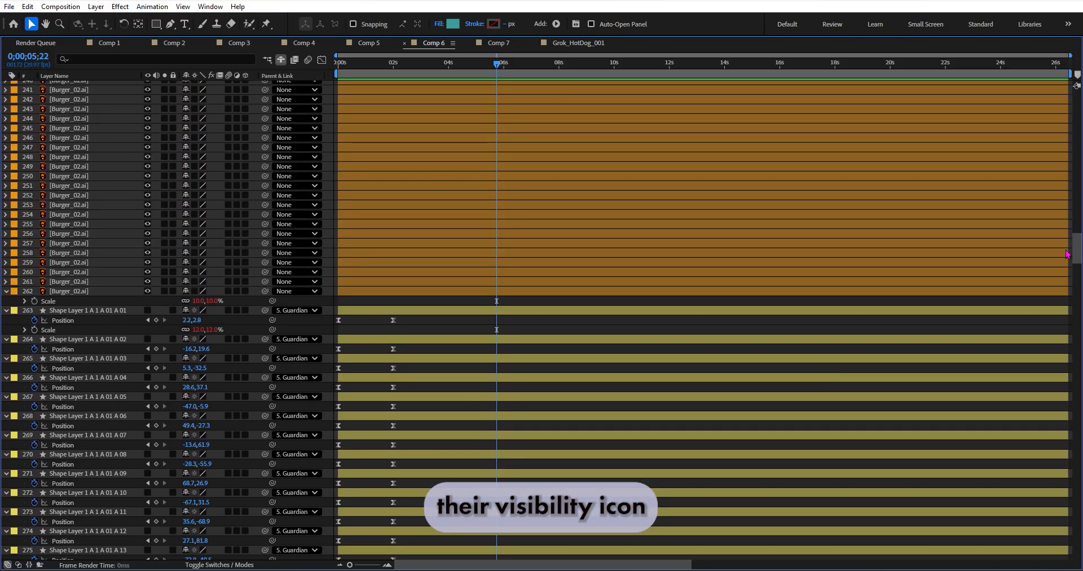
left_click(96, 312, "shift")
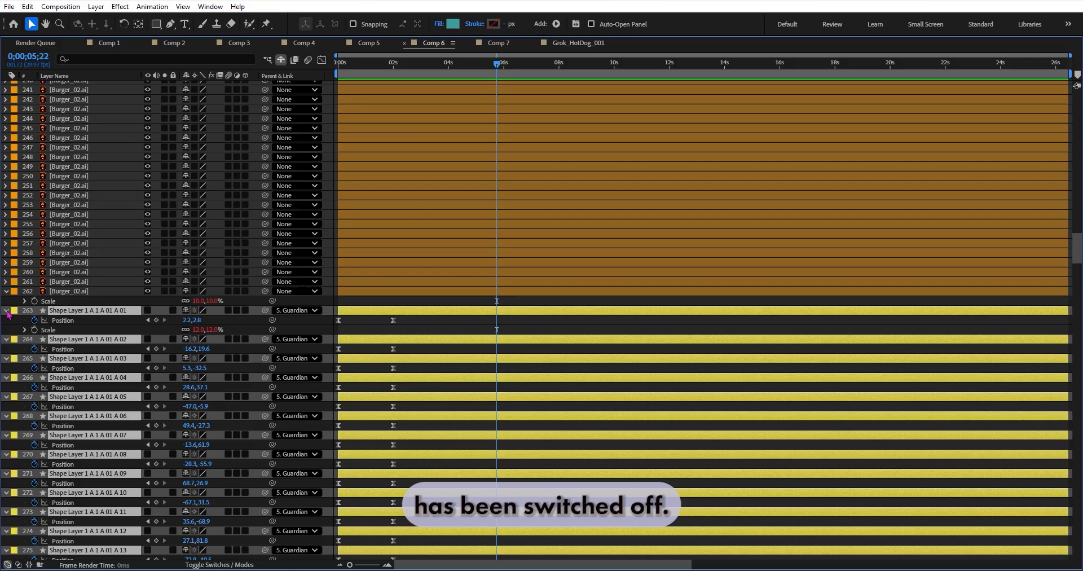
left_click(7, 310)
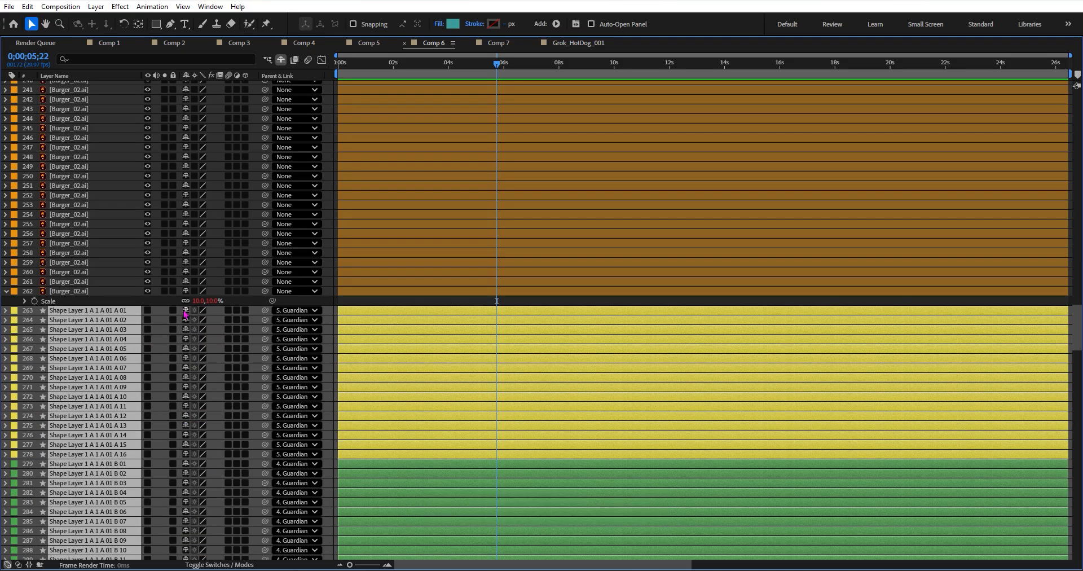
key("Delete")
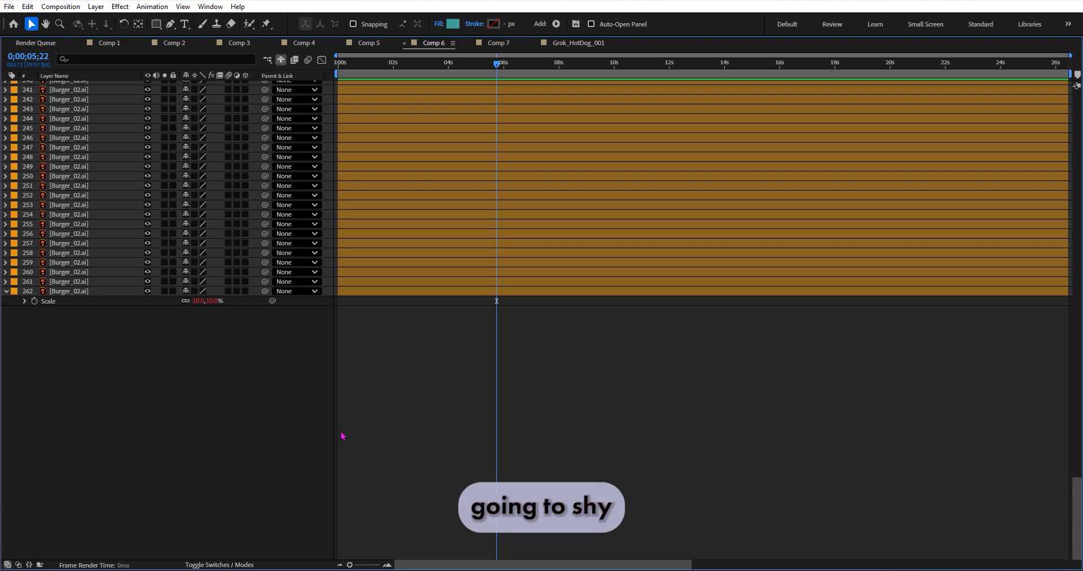
key("grave")
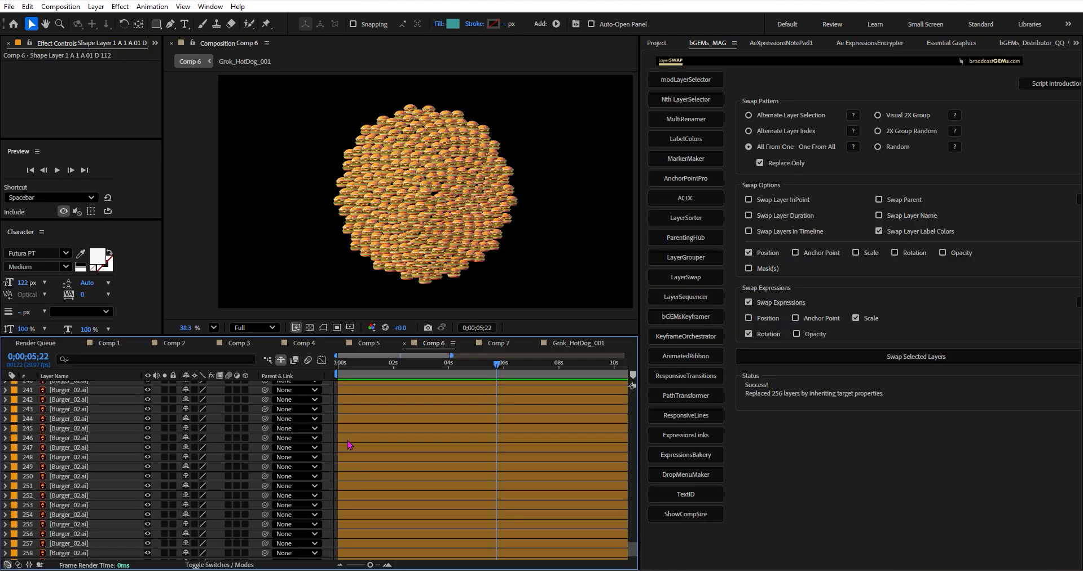
Step: Reveal the Position keyframes of the burger layers numbered 7 and 16
scroll(407, 429, "up", 6)
left_click_drag(633, 531, 645, 379)
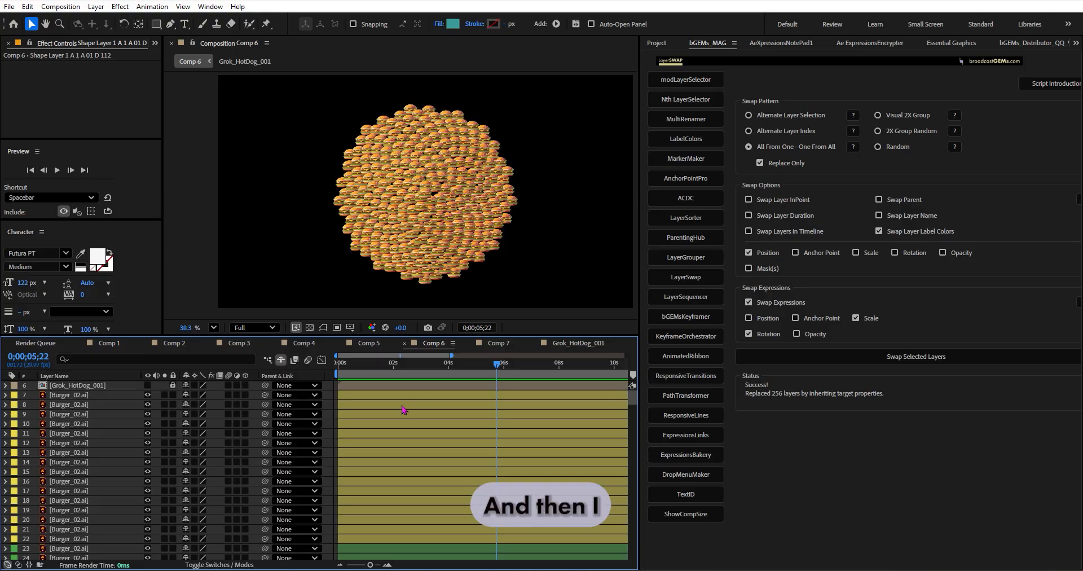
left_click(90, 396)
left_click(100, 481, "ctrl")
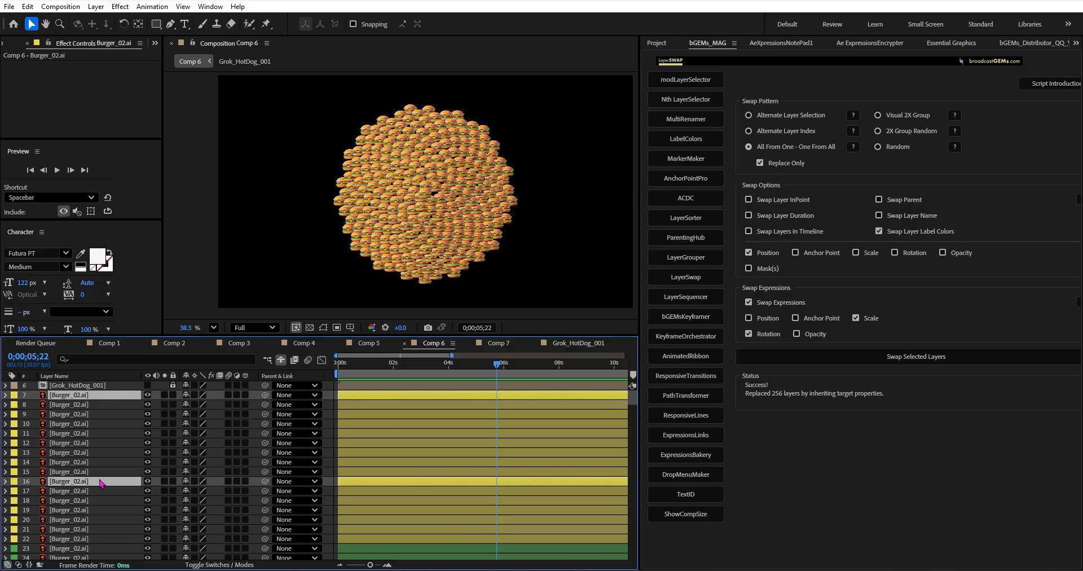
key("p")
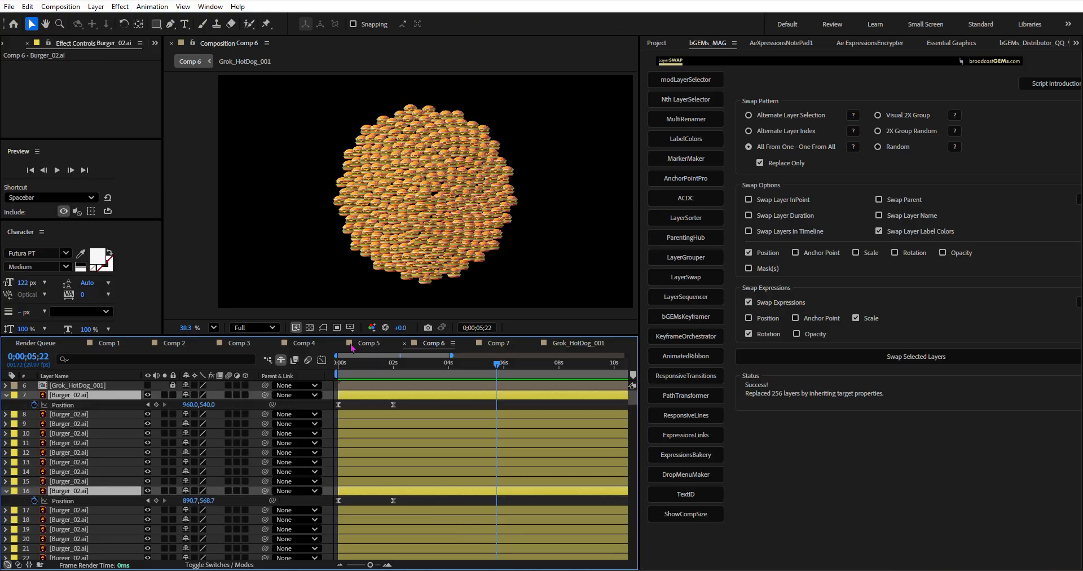
Step: Open the KeyframeOrchestrator tool and widen its script panel
left_click(691, 338)
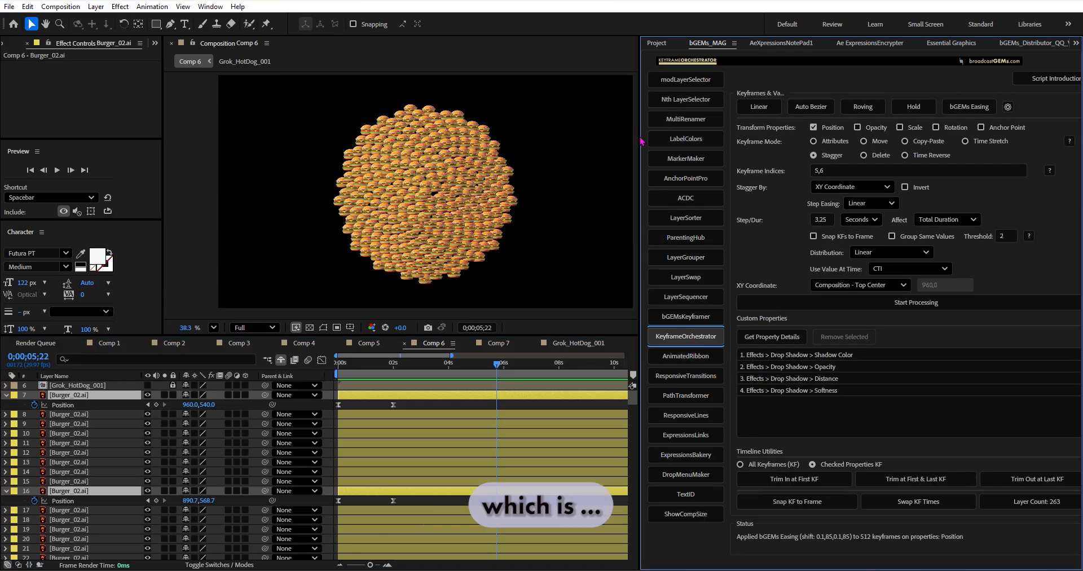
left_click_drag(642, 142, 630, 141)
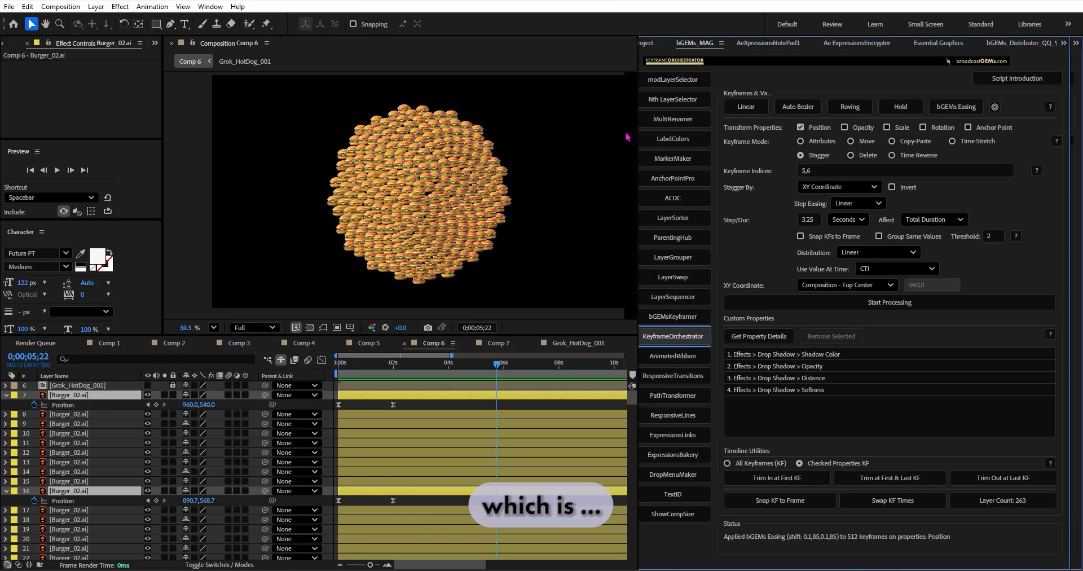
Step: Recentre the composition view and scrub the burger animation from the start to 0;00;03;29
left_click(526, 184)
key("space")
left_click_drag(525, 177, 485, 181)
key("Home")
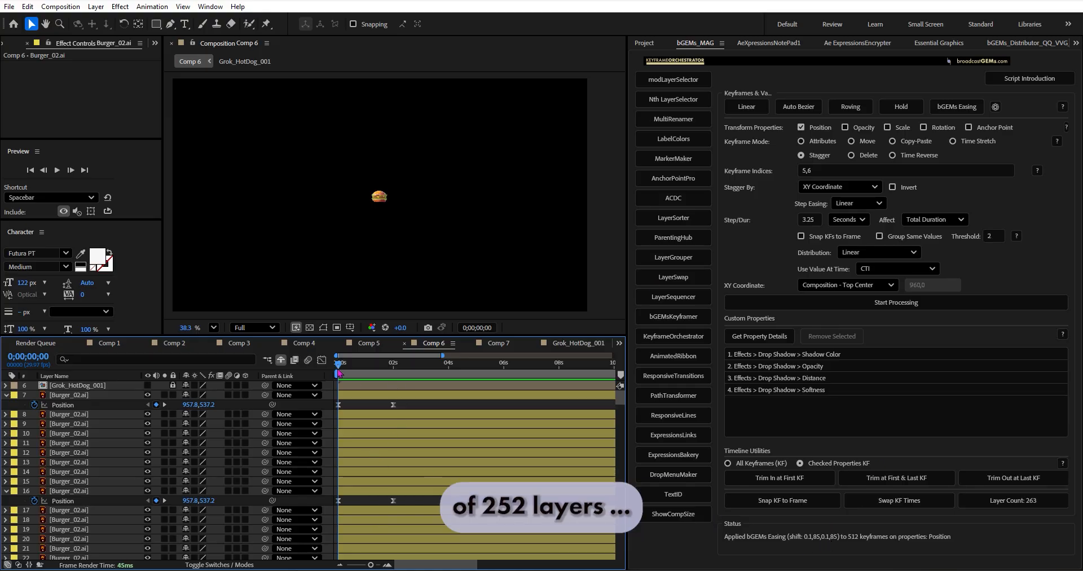
left_click_drag(339, 368, 448, 366)
Step: Select all burger layers and target only their Scale property in Attributes mode with keyframe indices 1,2
key("ctrl+a")
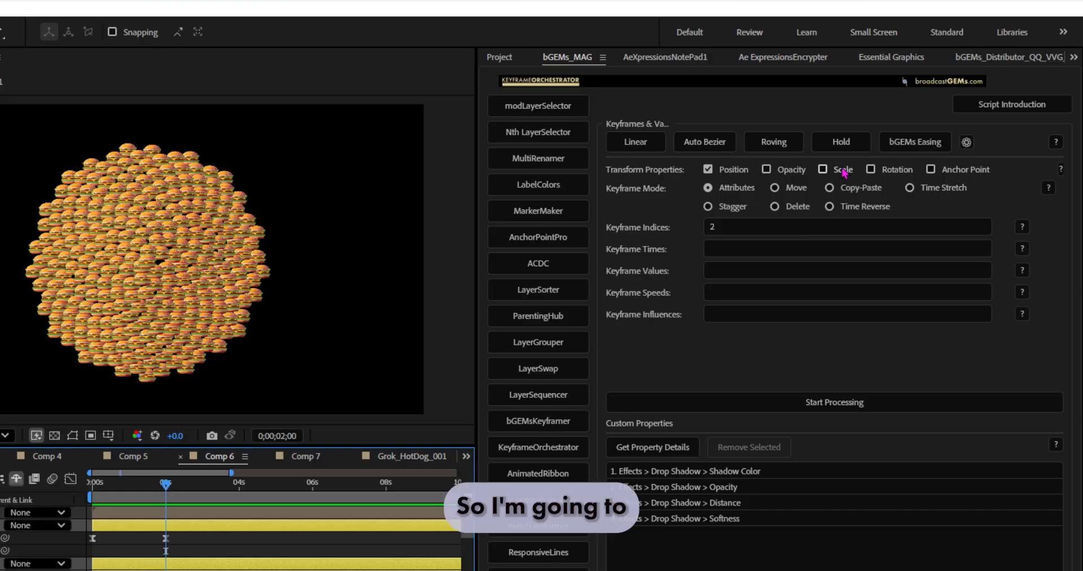
left_click(843, 170, "alt+shift")
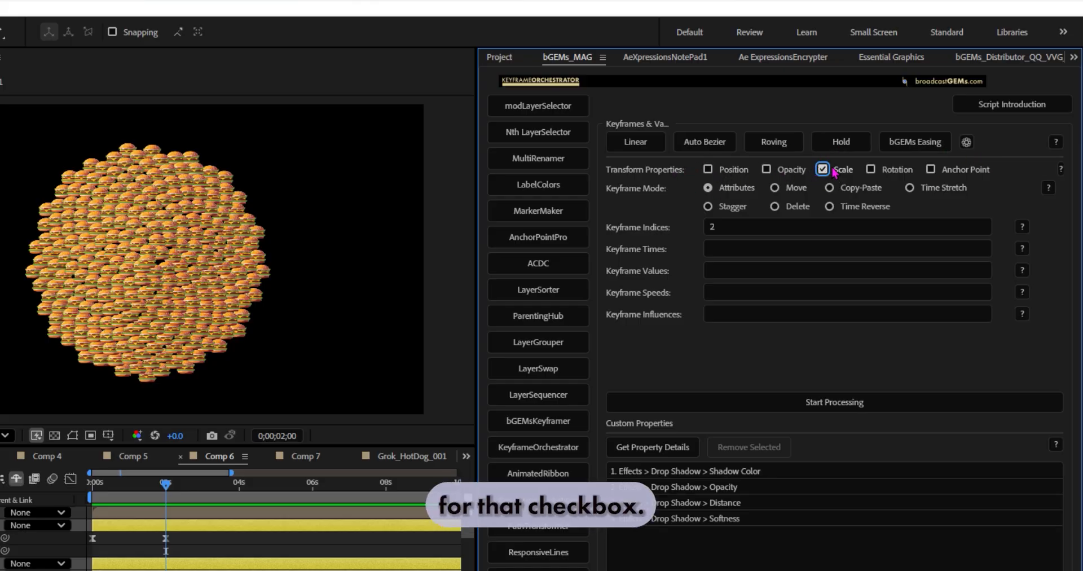
left_click(733, 226)
type("1,")
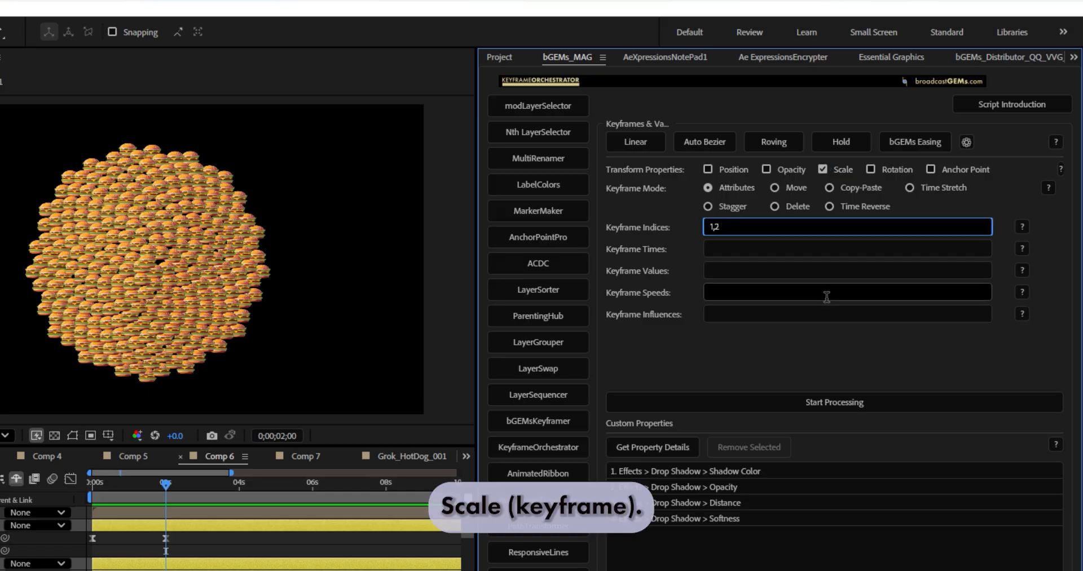
Step: Set the keyframe times to position(1),position(2) so the scale keyframes follow the Position keyframe timing
left_click(710, 249)
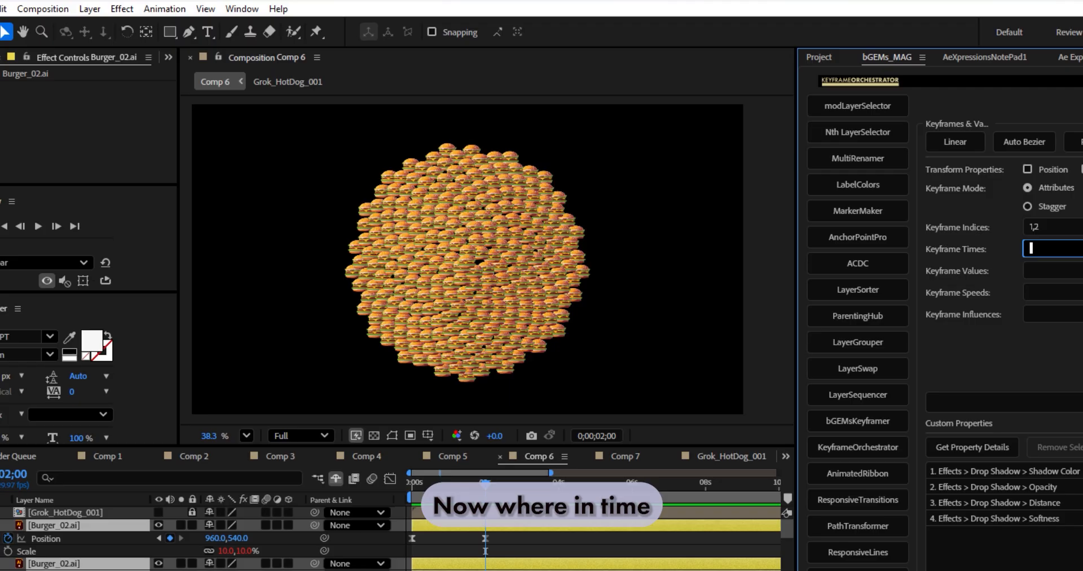
type("positio")
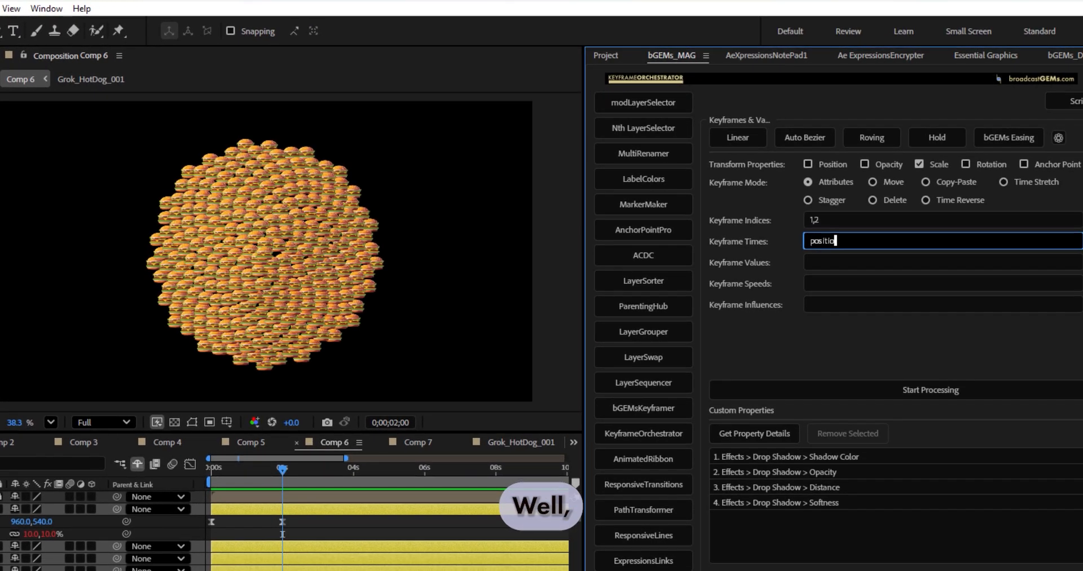
type("n()")
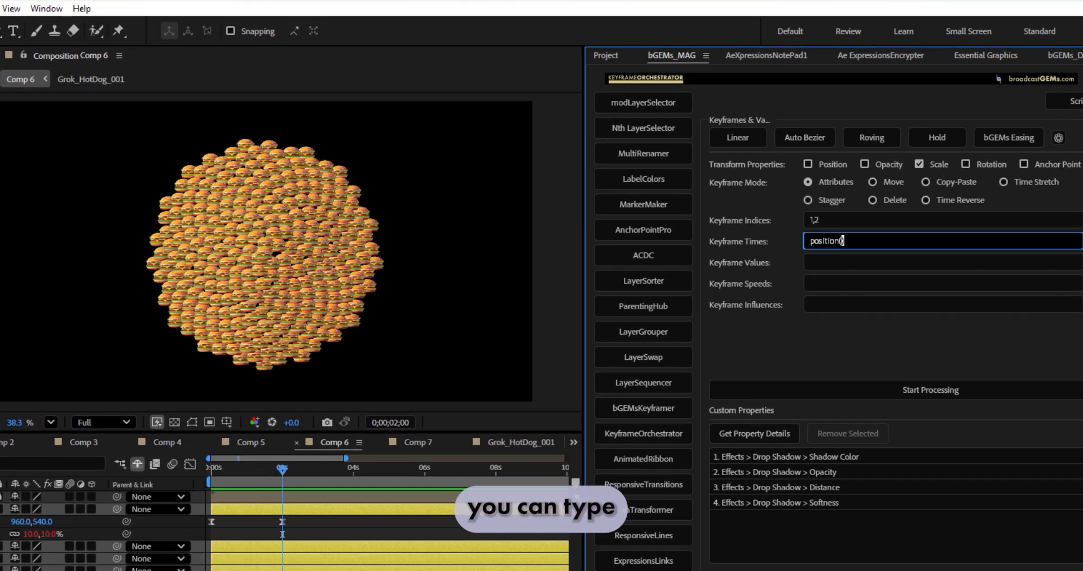
type("1")
key("Right")
key("ctrl+shift+Left")
key("ctrl+shift+Left")
key("ctrl+c")
key("ctrl+Right")
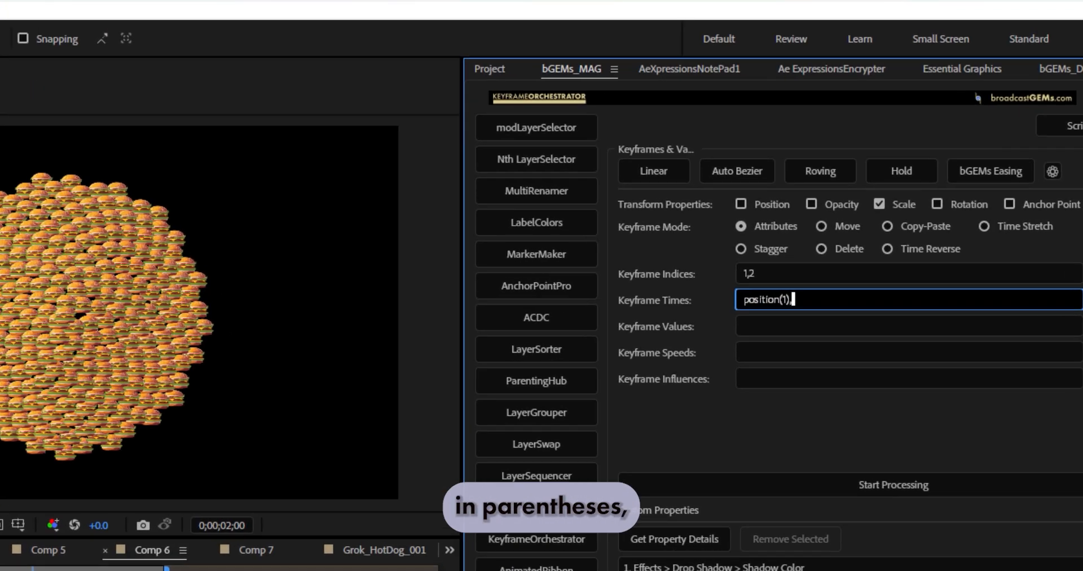
type(",")
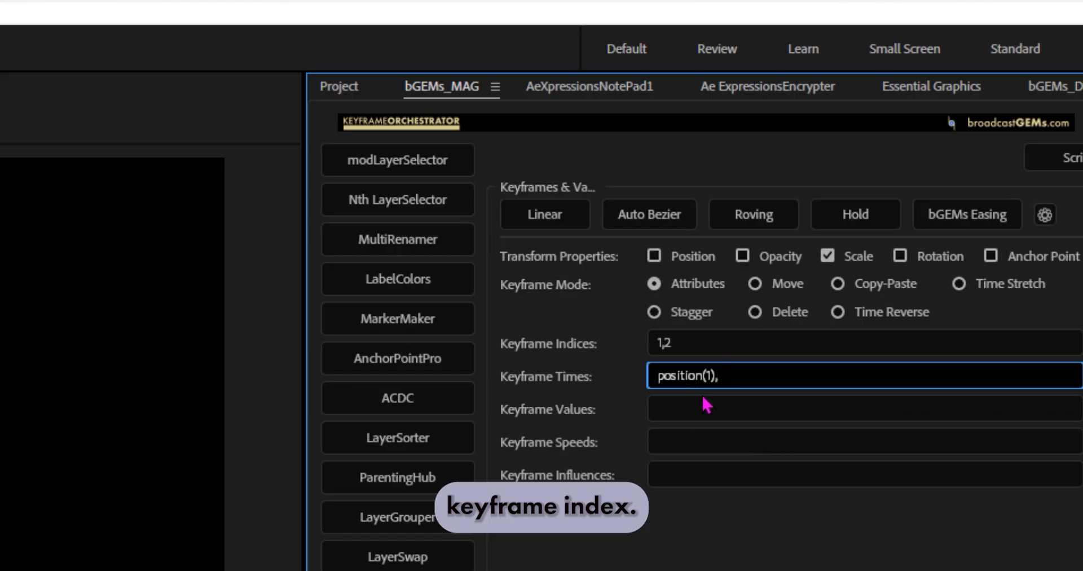
key("ctrl+v")
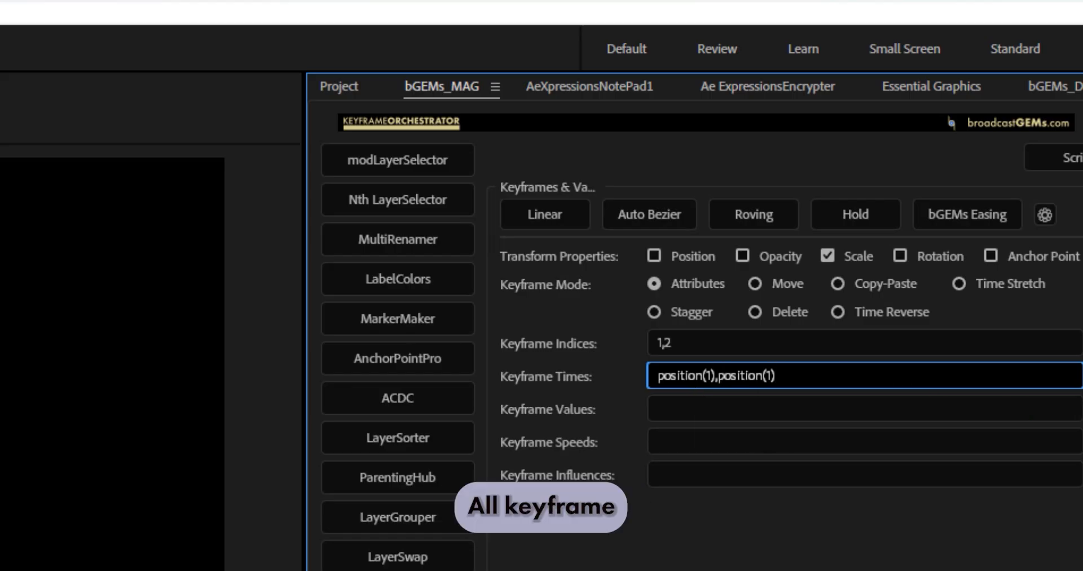
key("BackSpace")
type("2")
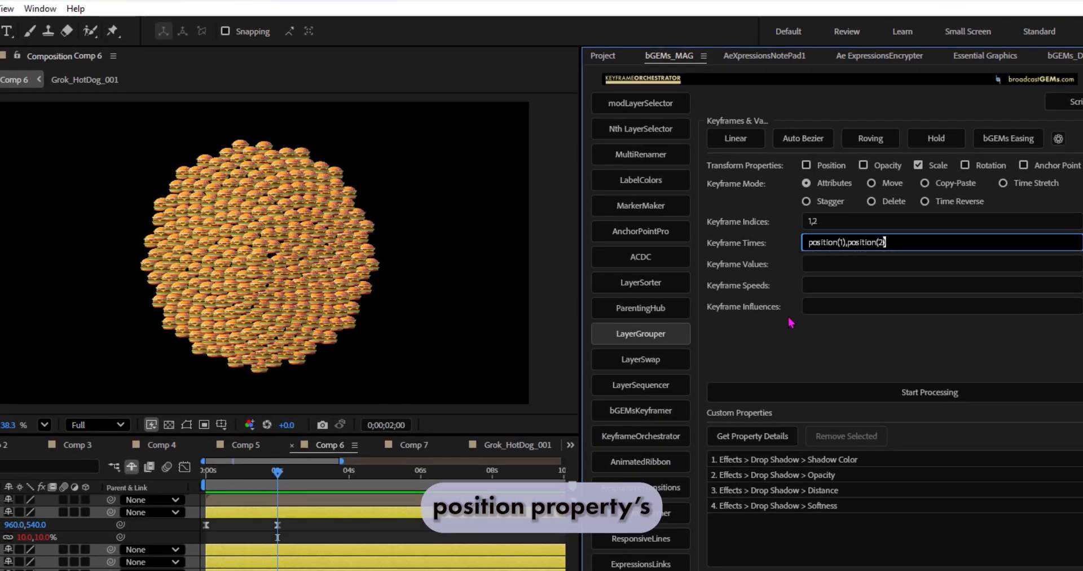
Step: Set the keyframe values to [0,0],[10,10] for the two Scale keyframe indices
left_click(811, 221)
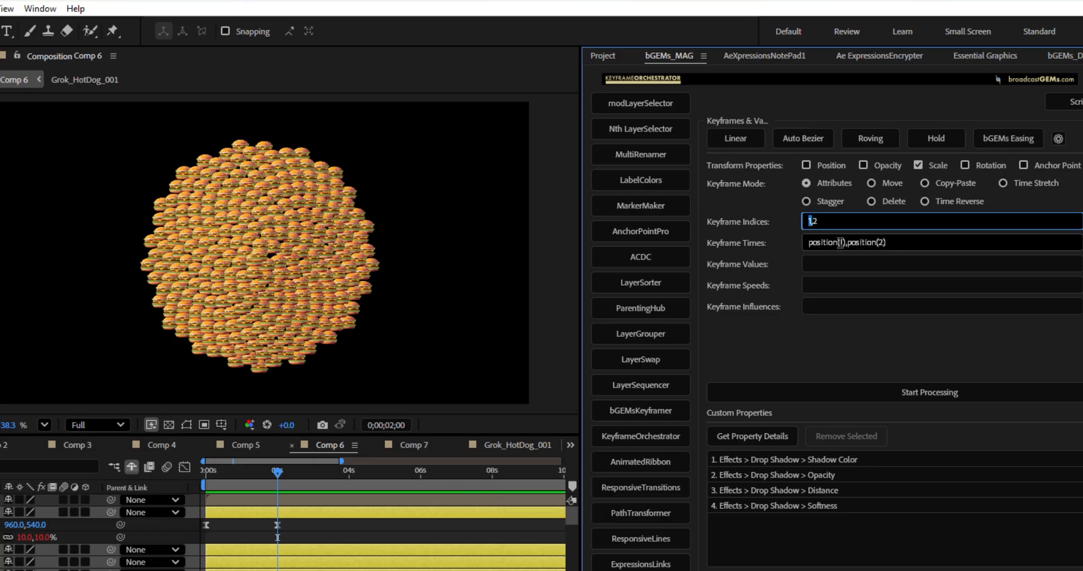
double_click(814, 221)
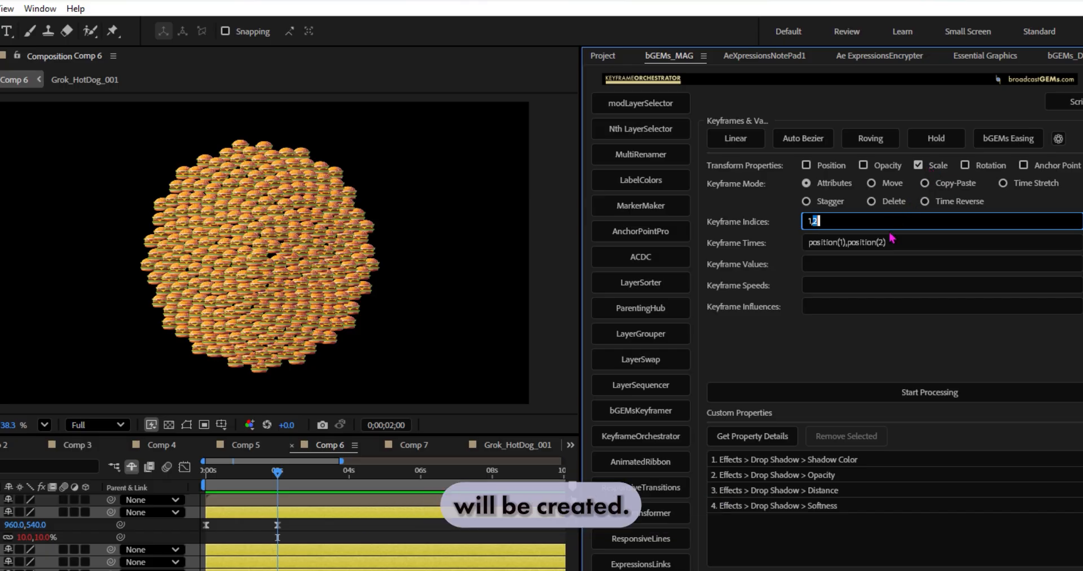
left_click(878, 265)
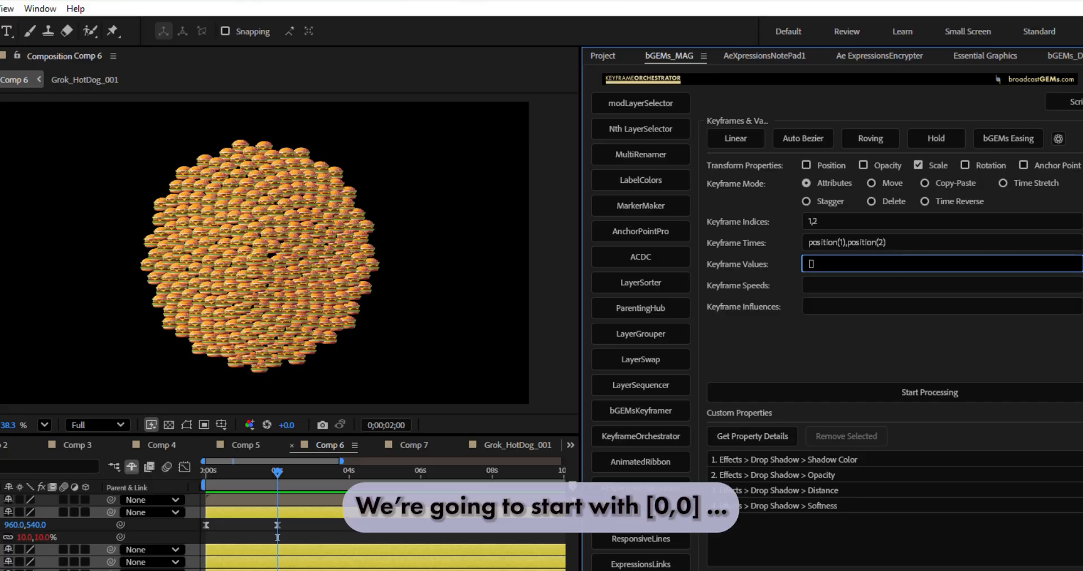
type("]")
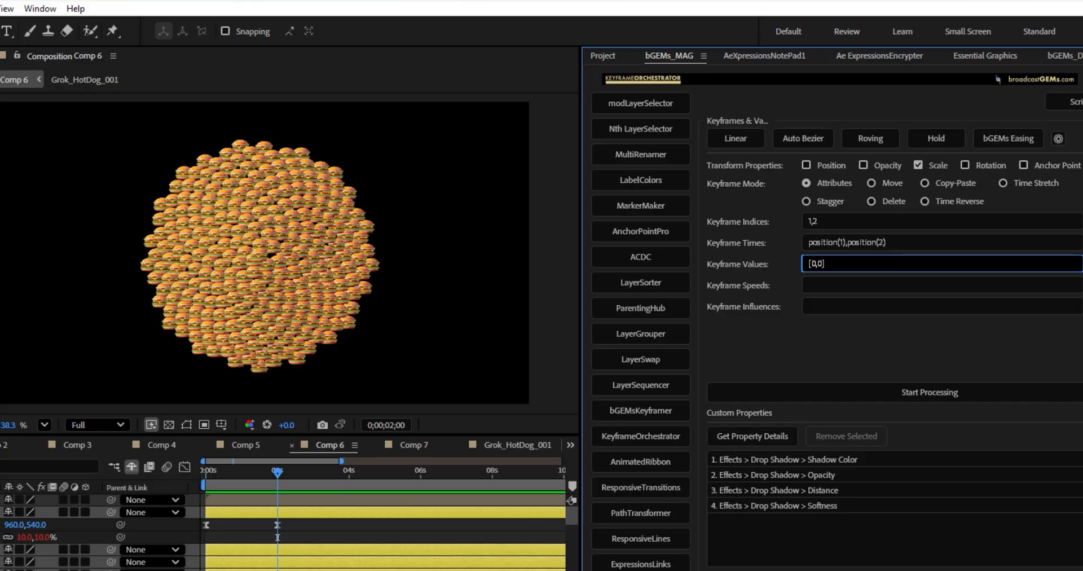
type(",")
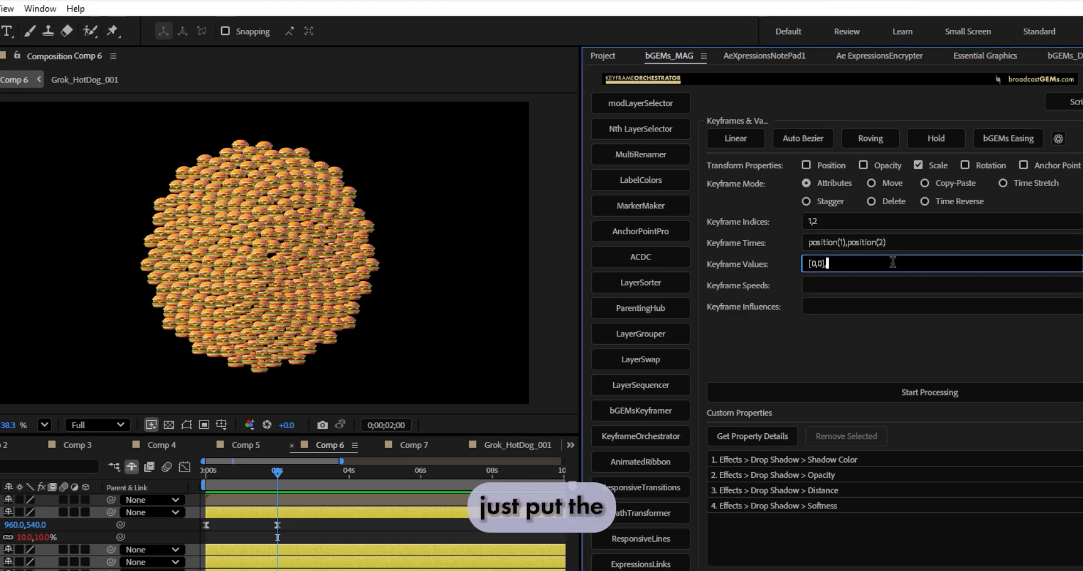
type("10,10]")
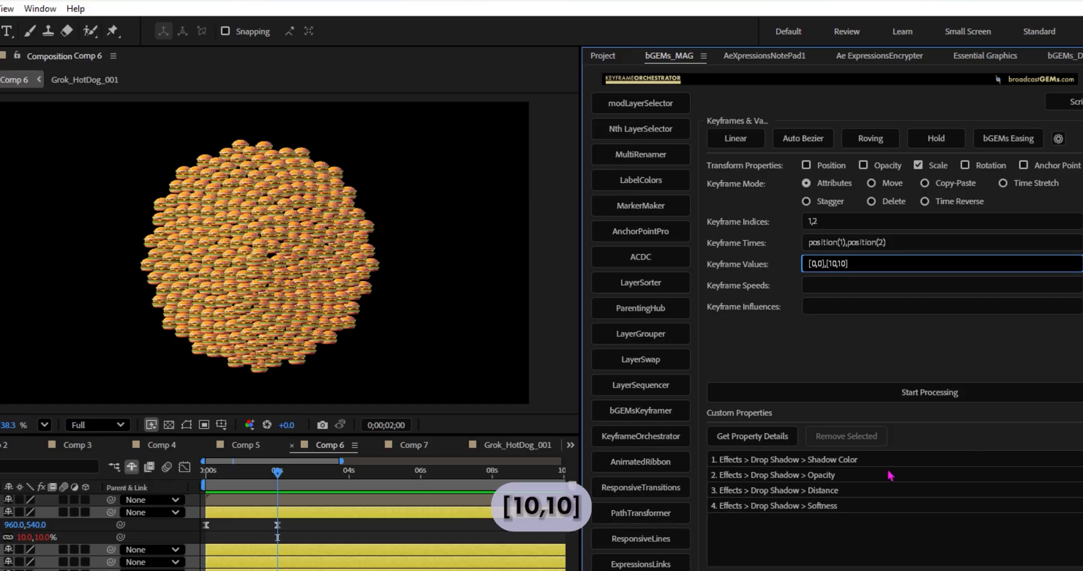
Step: Set the keyframe speeds to 0,0 and influences to 90,90, and process the selected burger layers
left_click(835, 283)
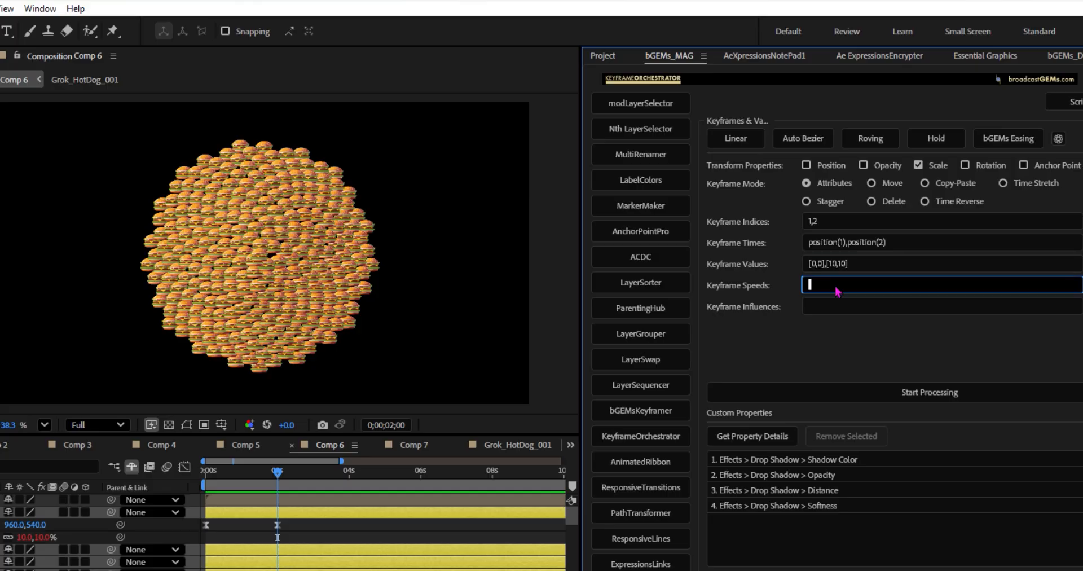
left_click(952, 305)
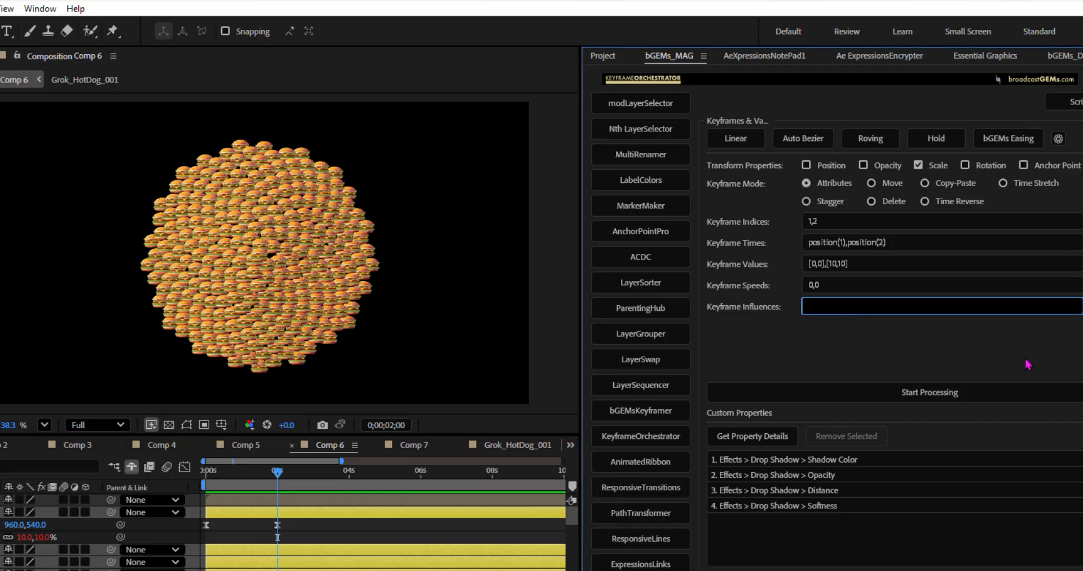
type("90,90")
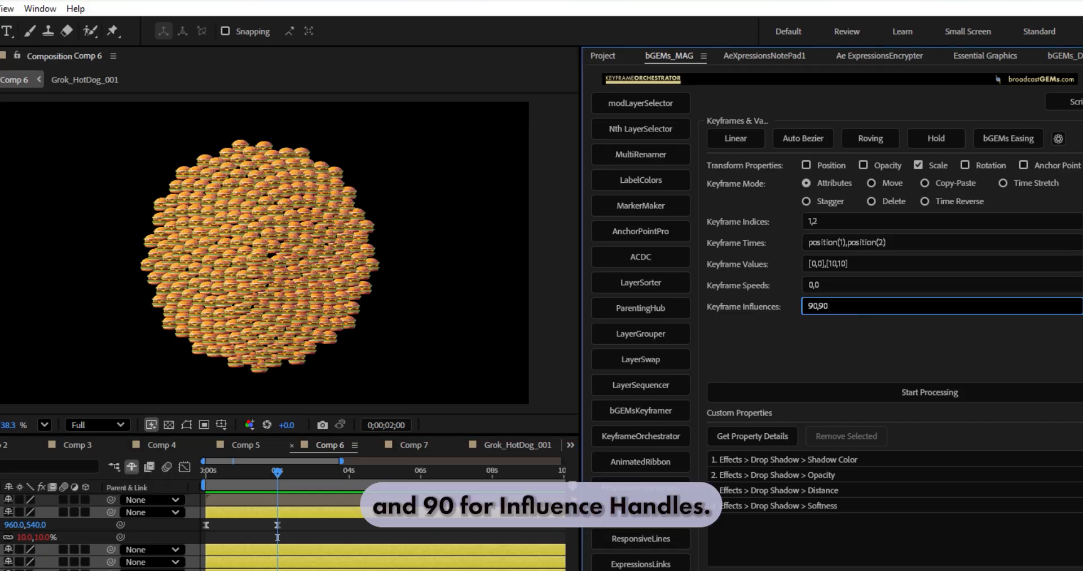
left_click(924, 395)
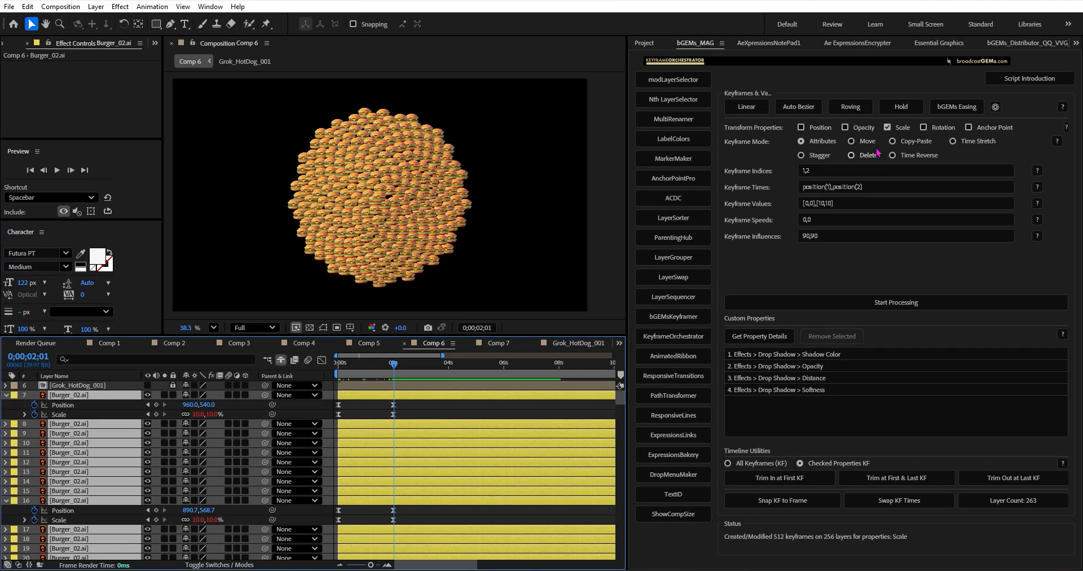
Step: Restrict the keyframe indices to 2 and clear the keyframe times
left_click(835, 186)
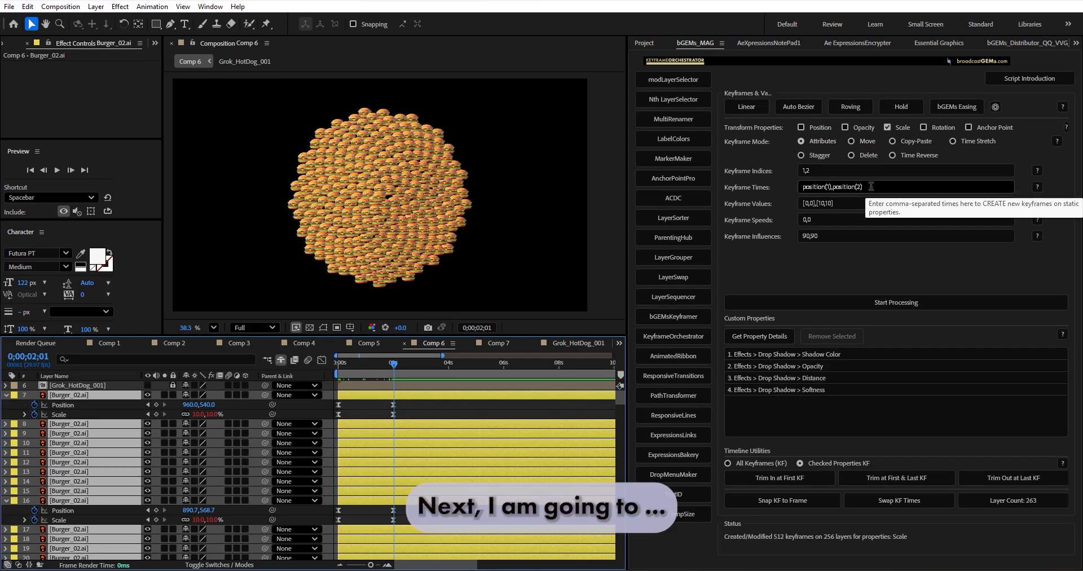
left_click_drag(823, 171, 771, 168)
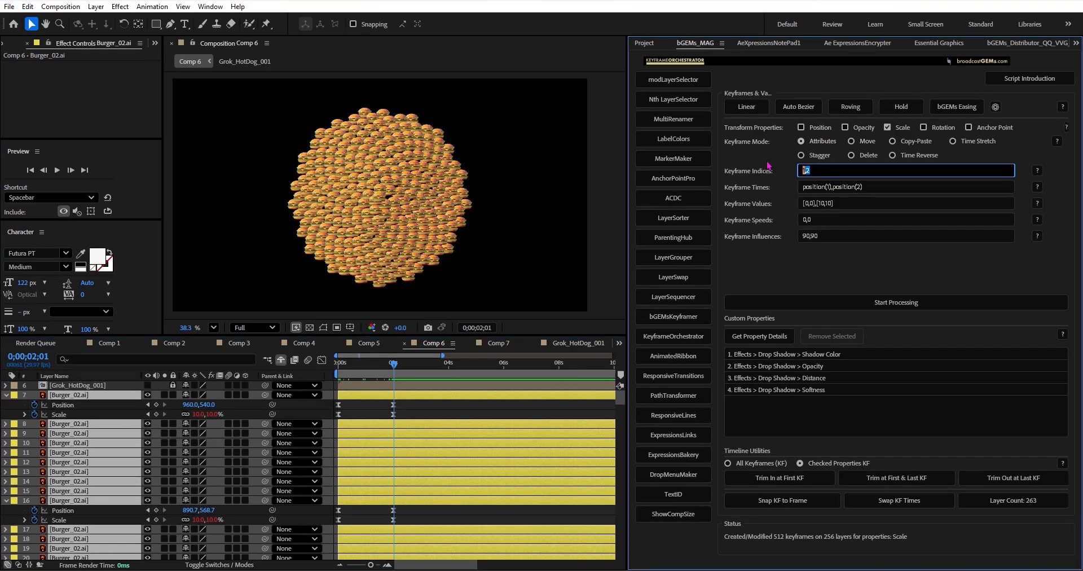
type("2")
left_click(874, 186)
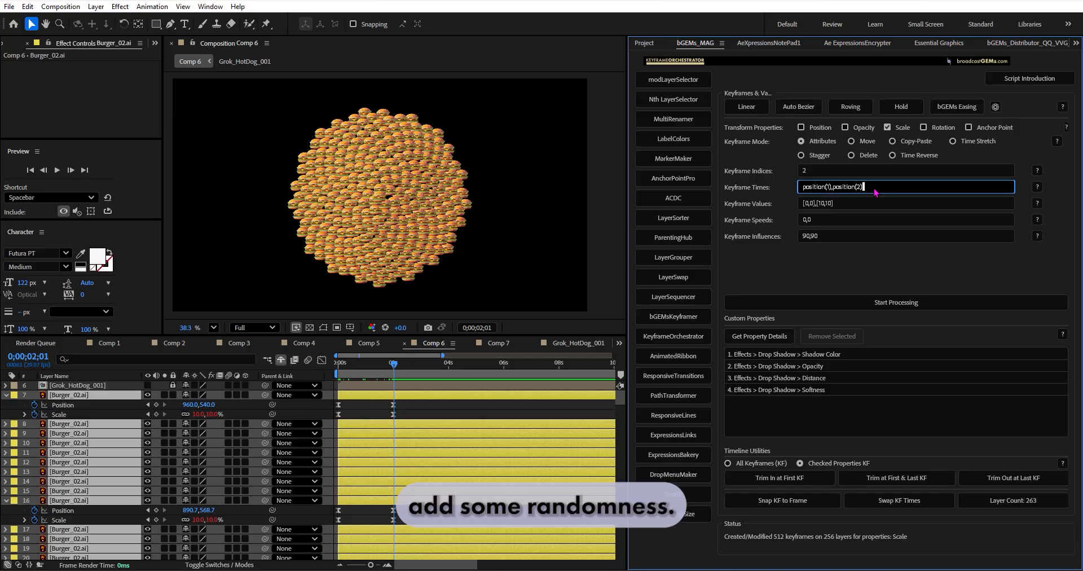
left_click_drag(875, 193, 790, 191)
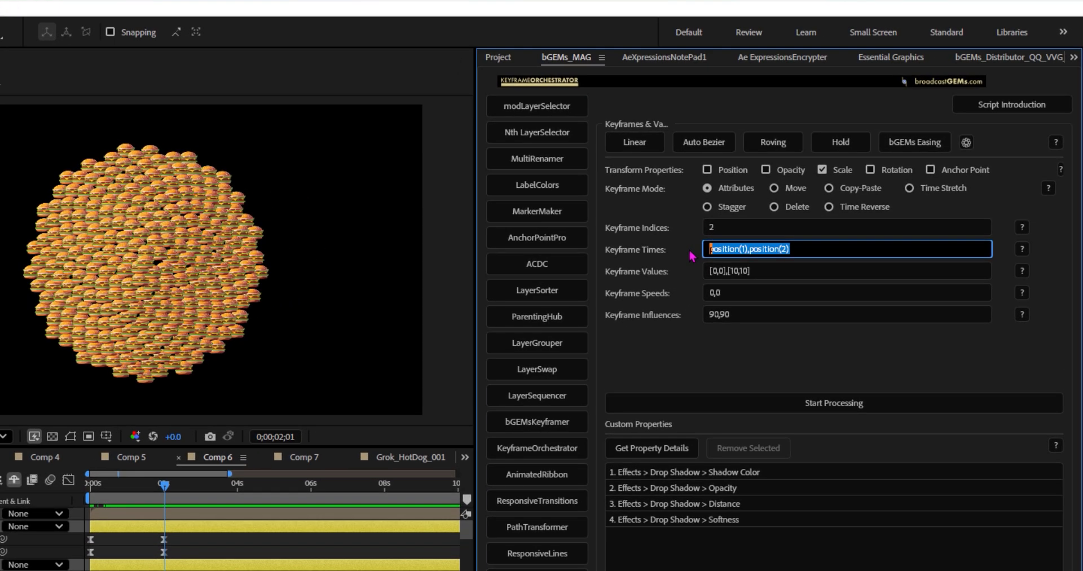
key("BackSpace")
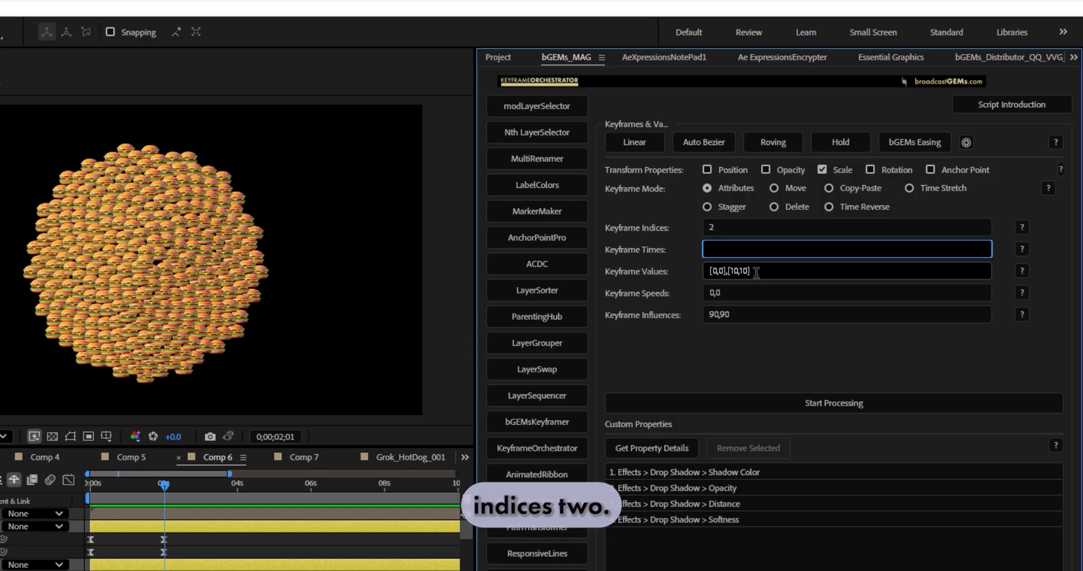
Step: Clear the keyframe speeds and keyframe influences
left_click(754, 293)
double_click(752, 293)
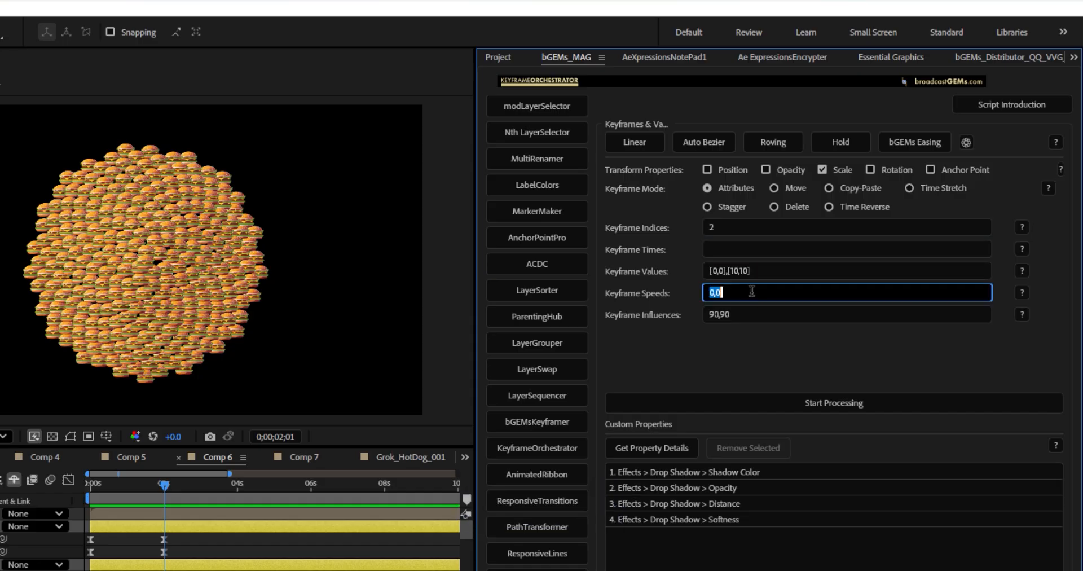
key("BackSpace")
double_click(750, 313)
key("BackSpace")
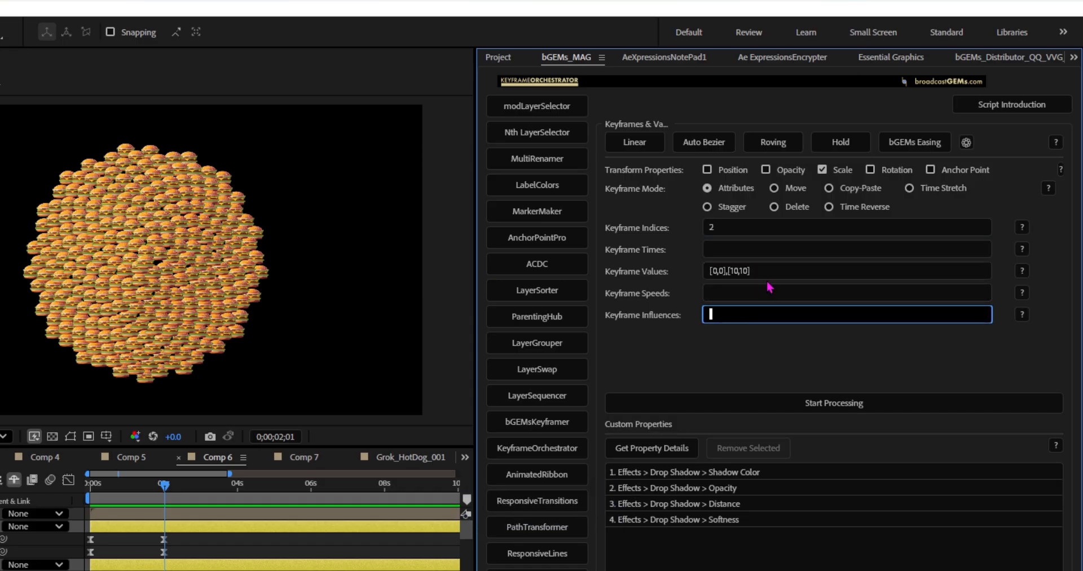
Step: Replace the keyframe values with the command randomOffset([-5,-5],[5,5])
left_click(767, 272)
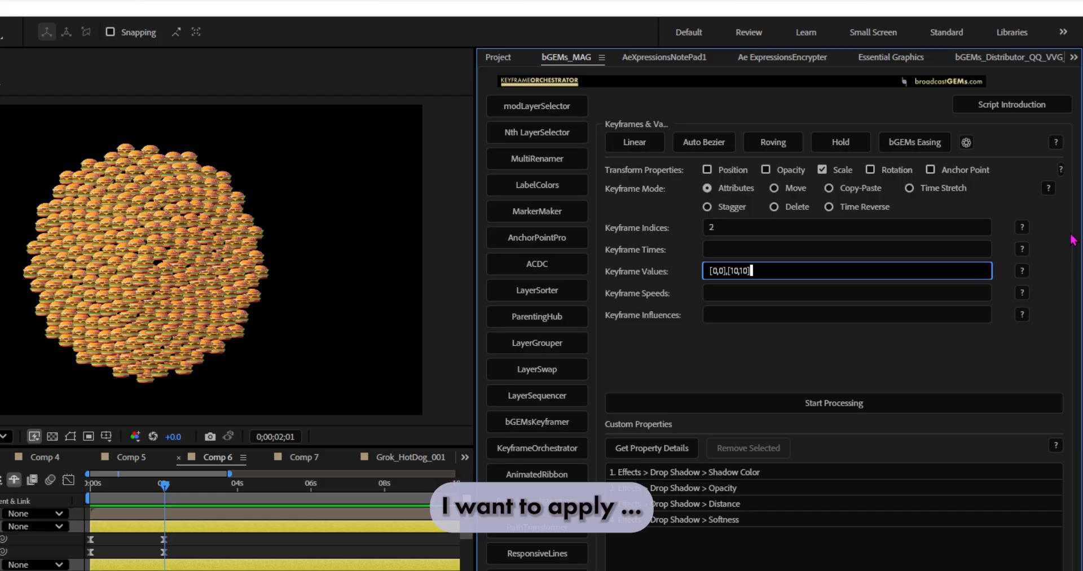
key("ctrl+a")
type("randomO")
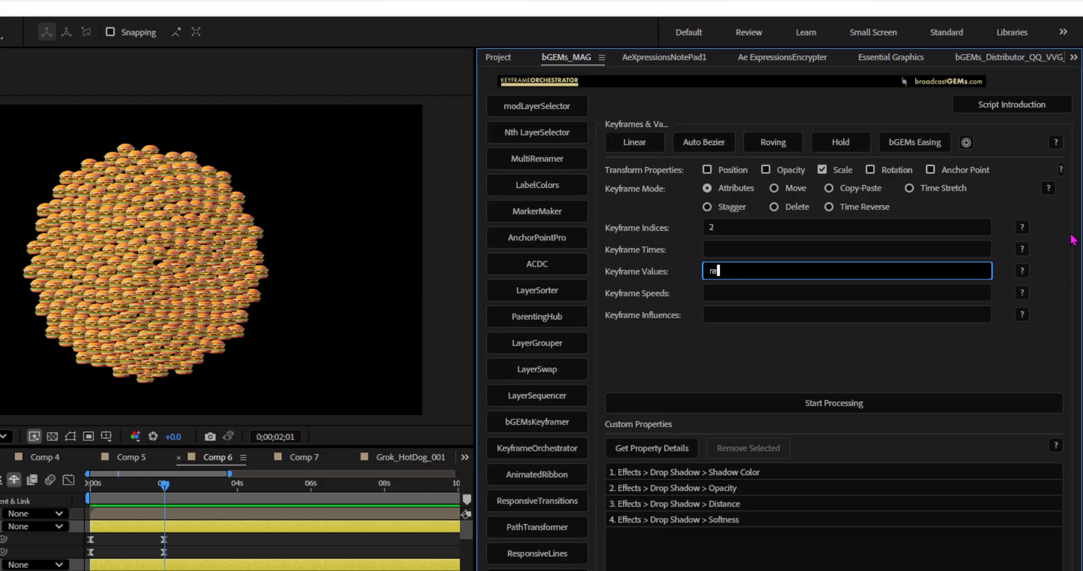
type("ffset()")
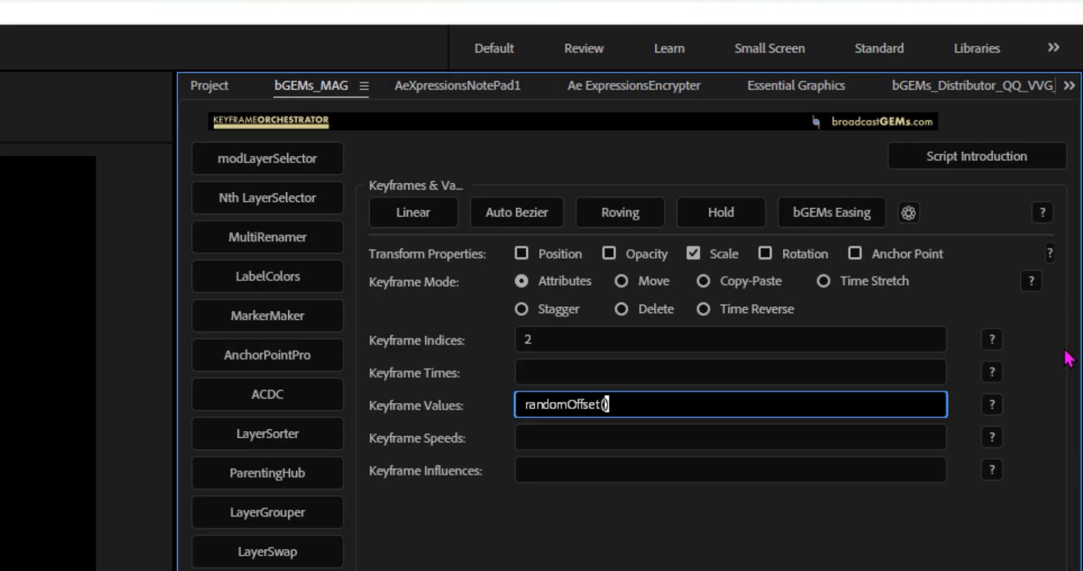
key("Left")
type("[]")
key("Left")
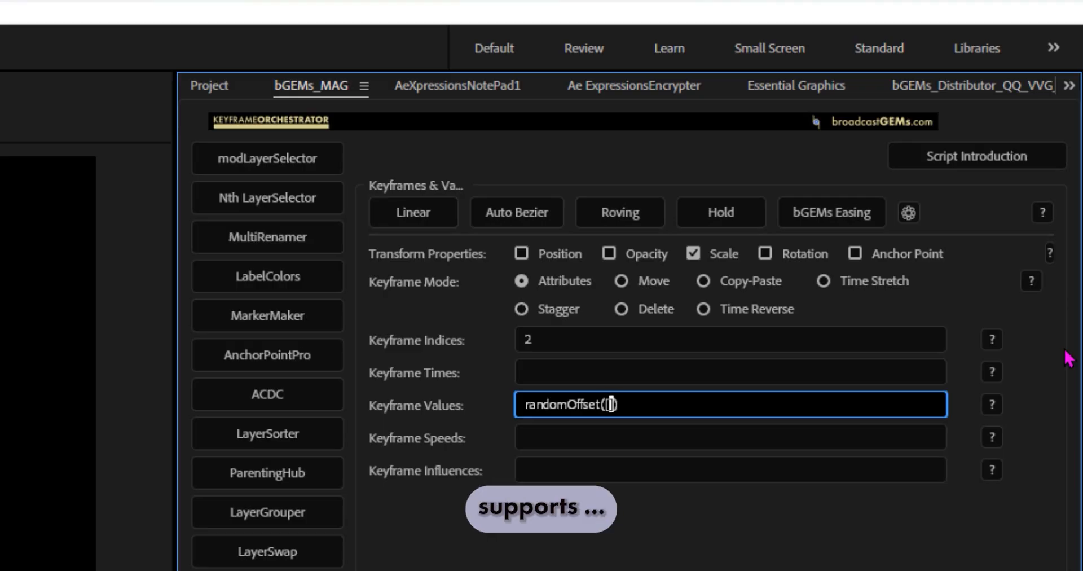
type("-5,-5")
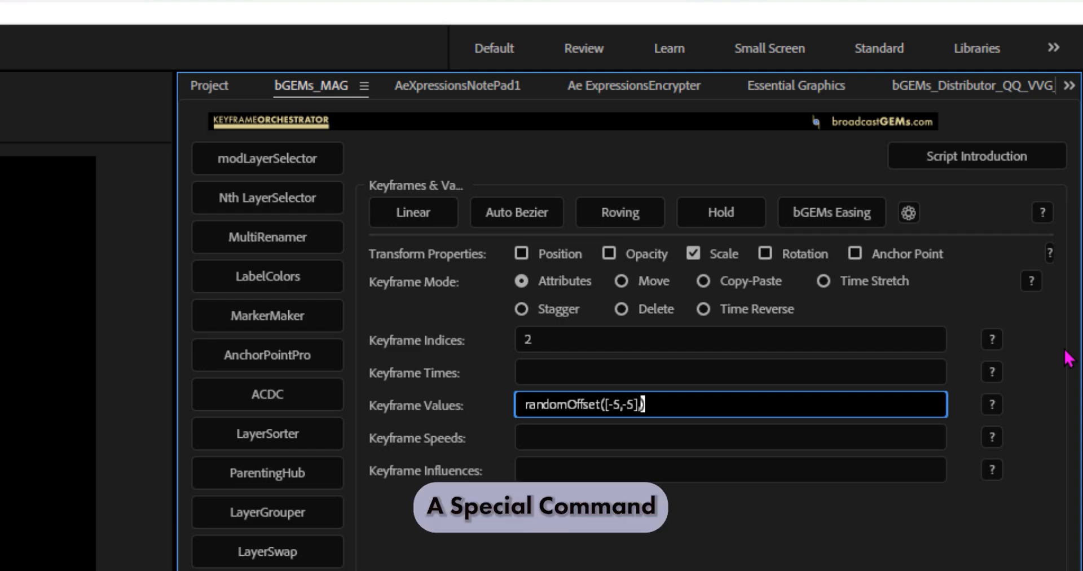
type(",[]")
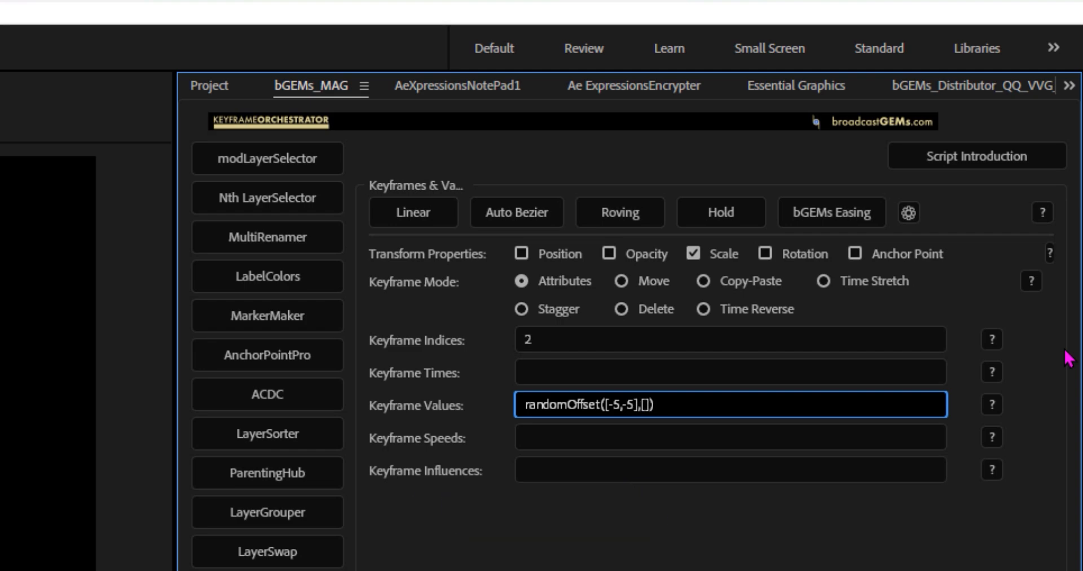
type("5,5")
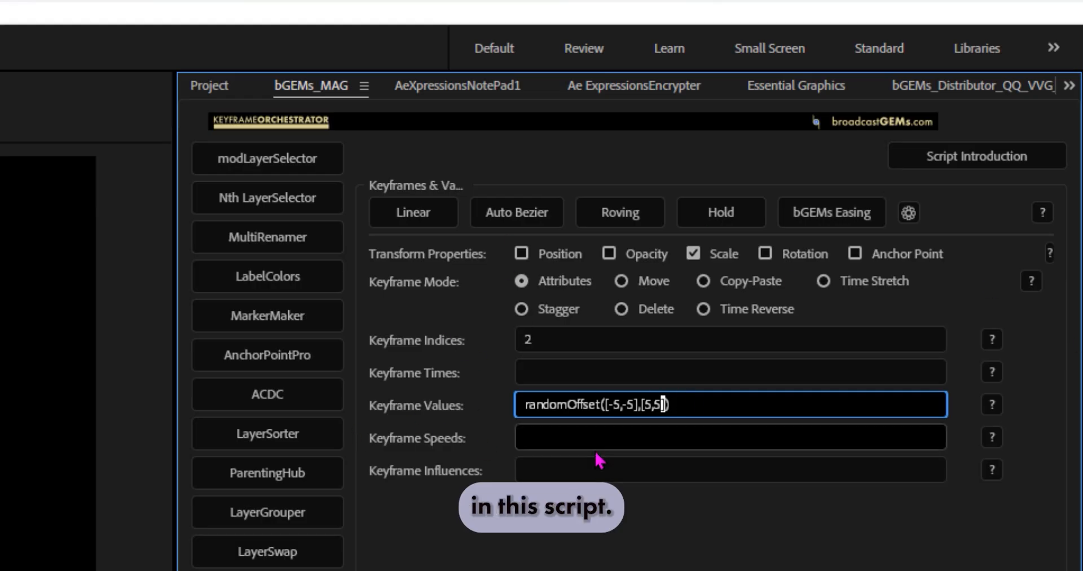
Step: Try the -5 to 5 random offset on the second Scale keyframes, and undo it
left_click(851, 392)
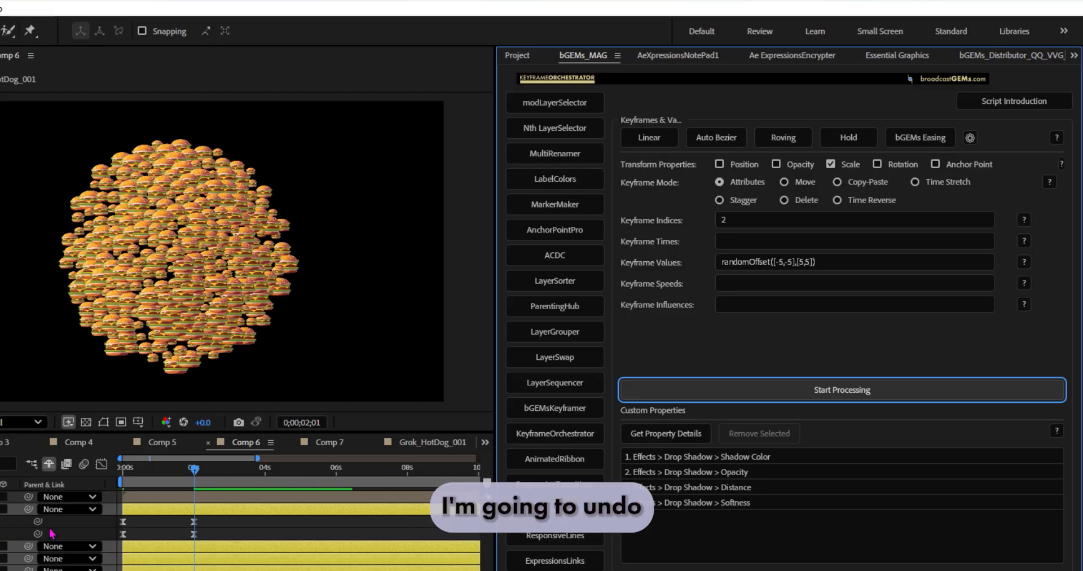
left_click(160, 556)
key("ctrl+z")
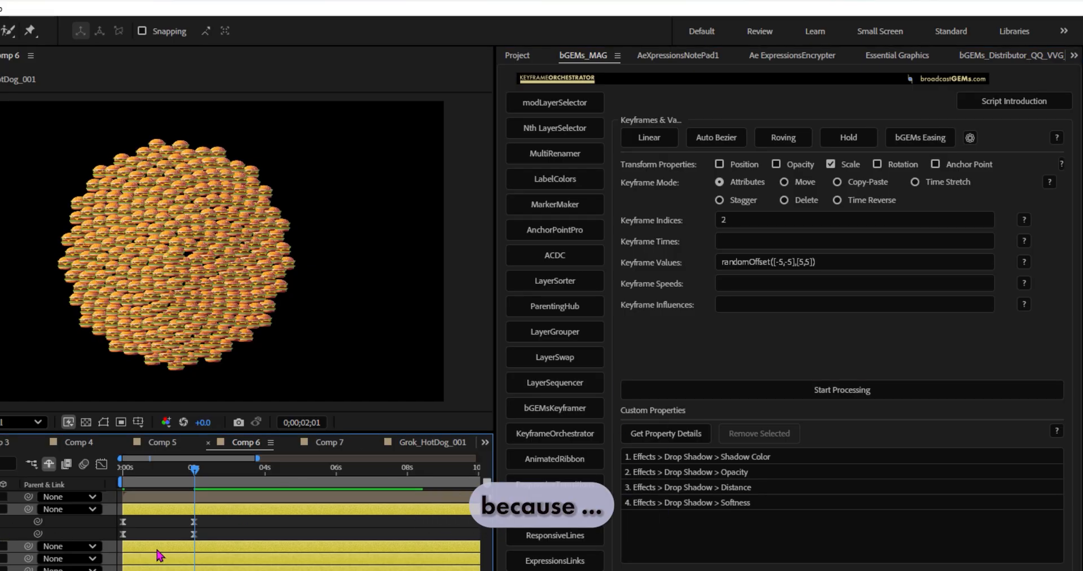
Step: Change the maximum of the random offset to [0,0] and process the burger layers' second Scale keyframes
left_click(832, 261)
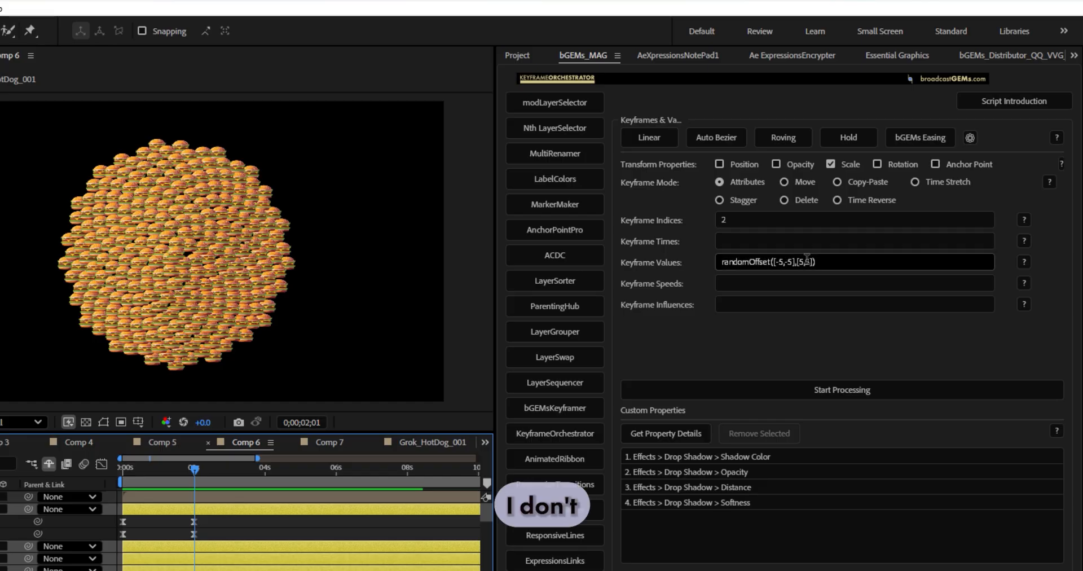
double_click(808, 261)
type("0,0")
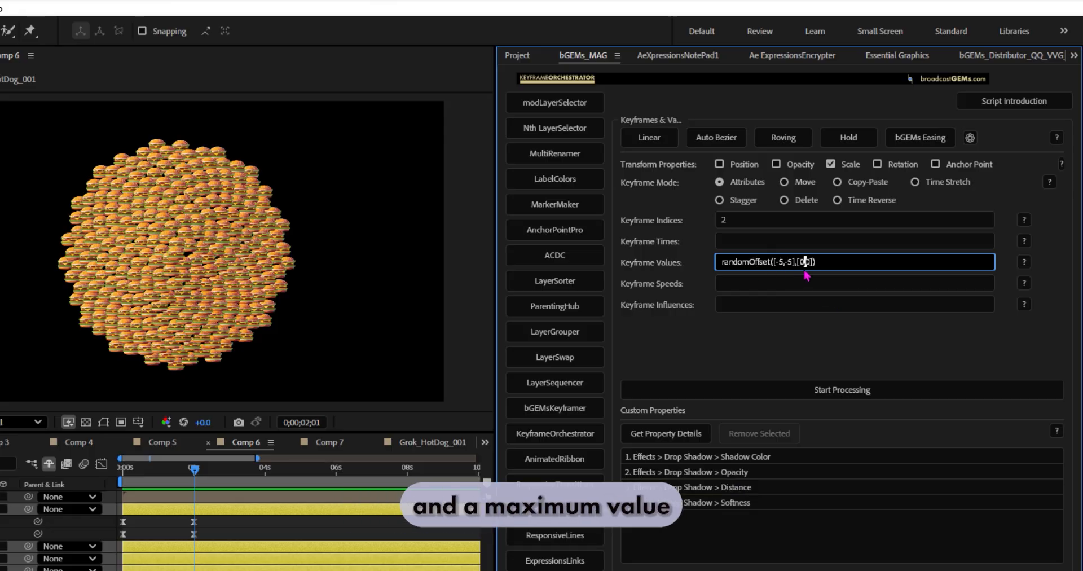
key("Return")
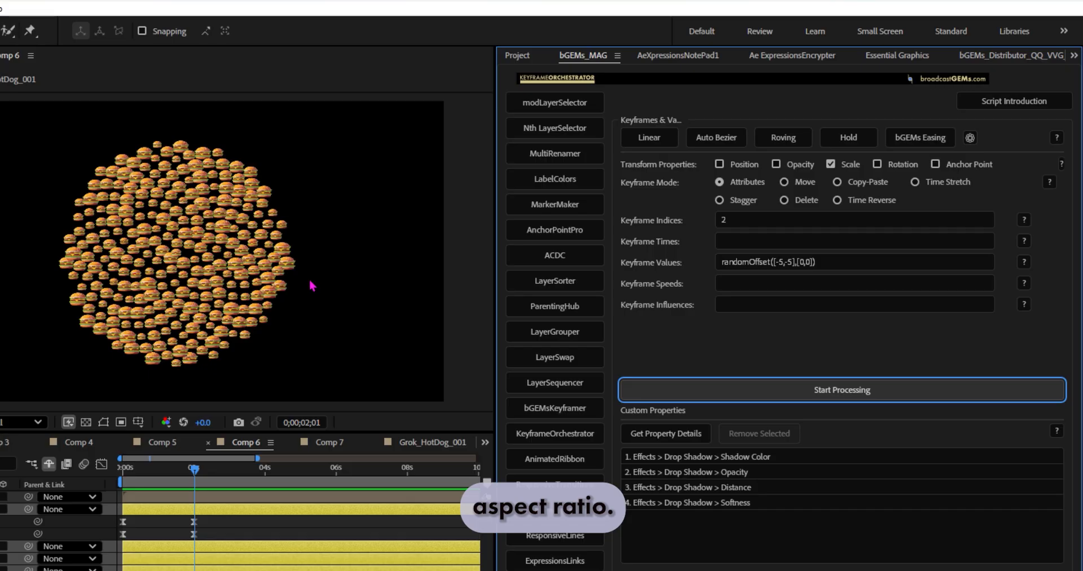
Step: Preview the burger animation from the start of the composition
left_click(88, 486)
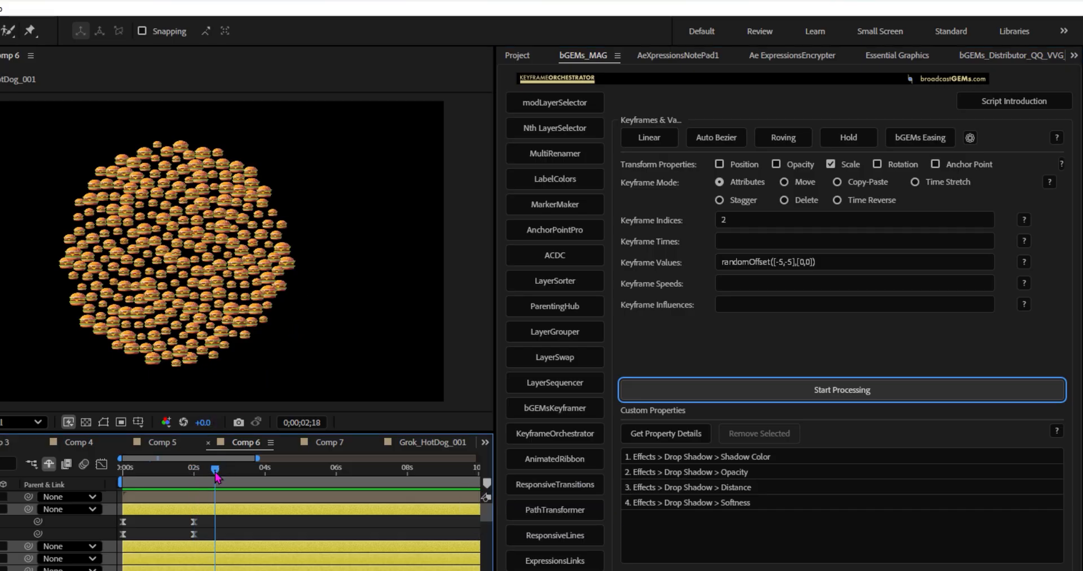
key("Home")
key("space")
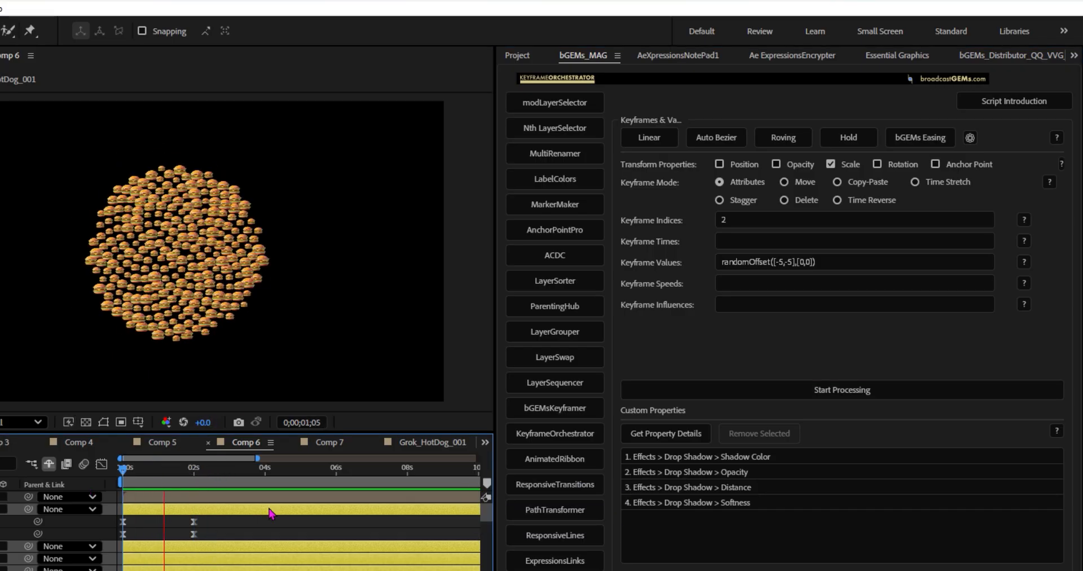
key("space")
Step: Try a second pass of the same random offset on the Scale keyframes at 0;00;02;00, and undo it
left_click(833, 391)
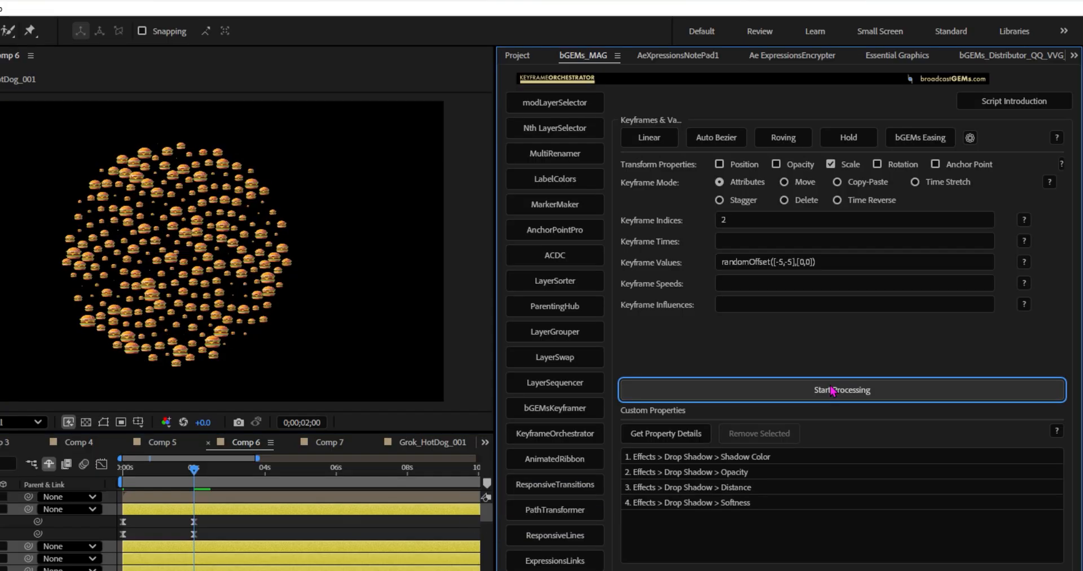
left_click(194, 473)
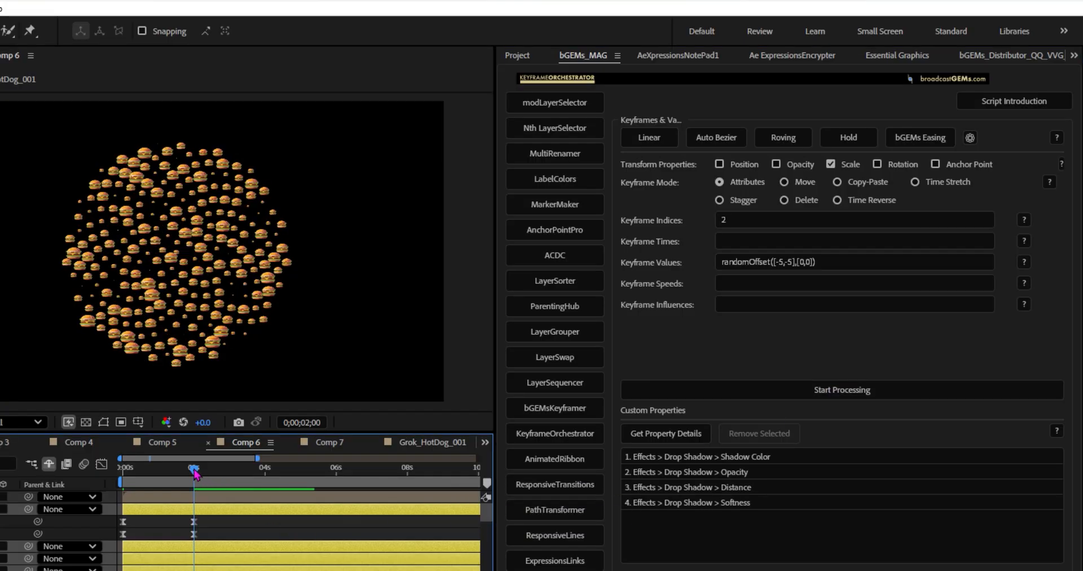
key("ctrl+z")
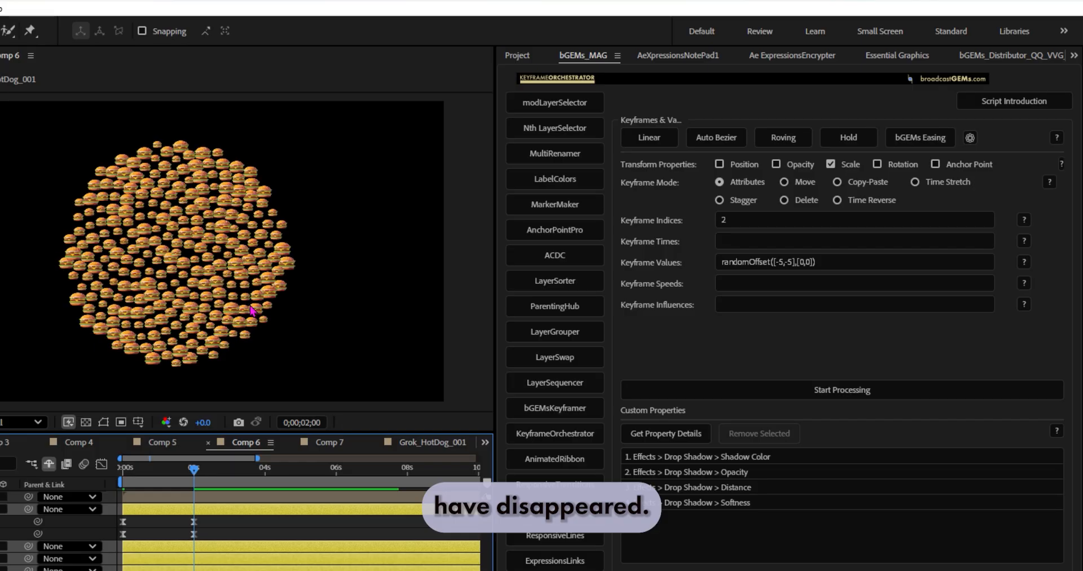
Step: Change the minimum of the random offset to [-2.5,-2.5] and process the burger layers' second Scale keyframes
double_click(781, 262)
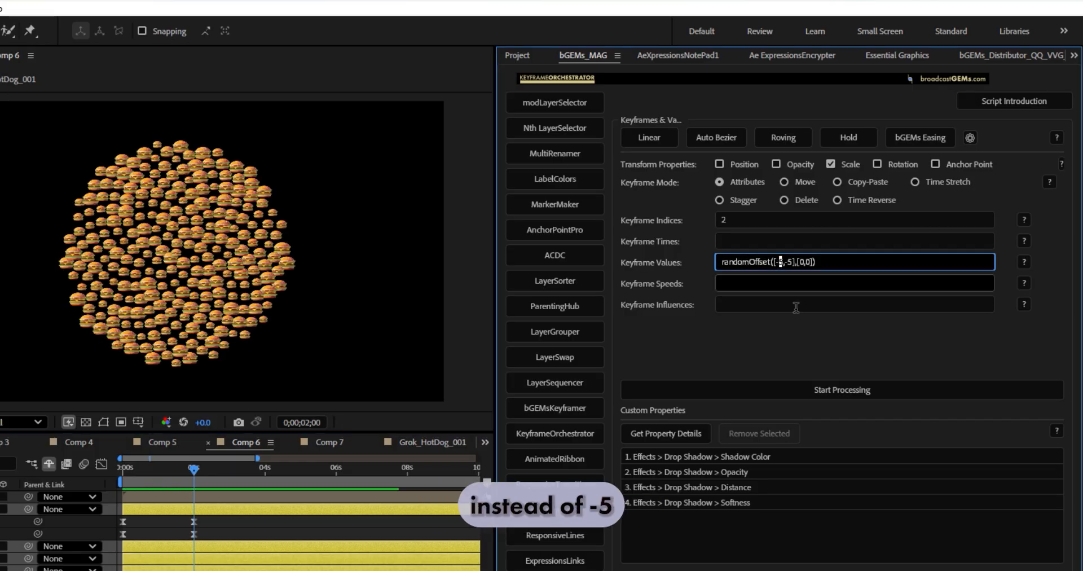
type("5")
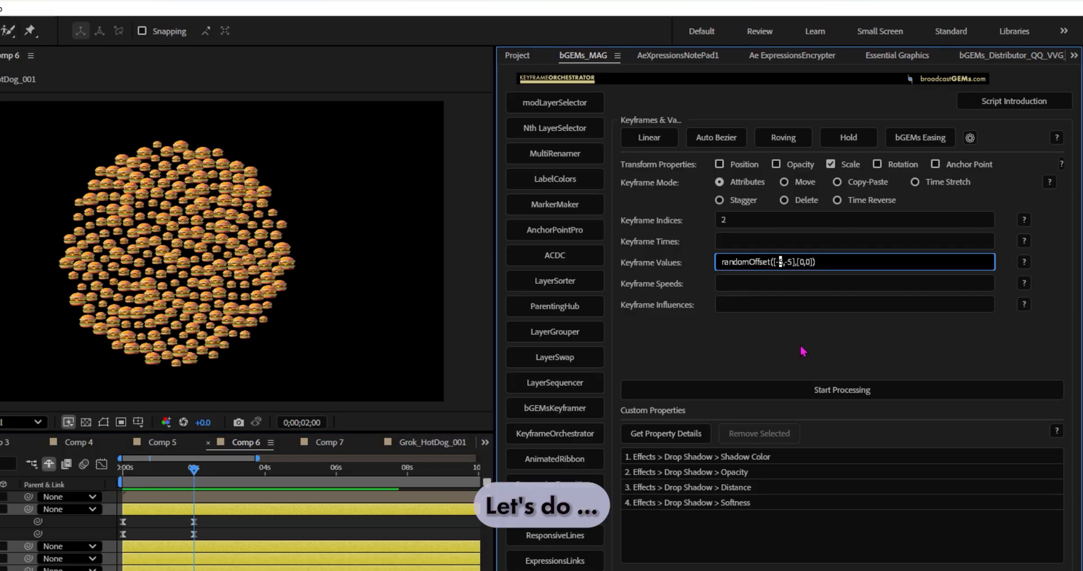
key("BackSpace")
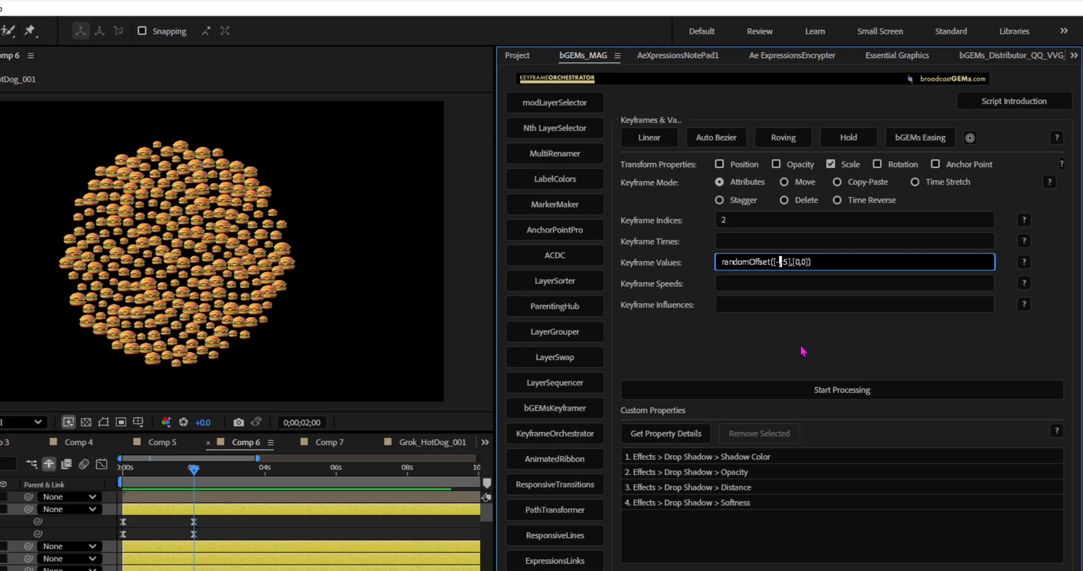
type("2.")
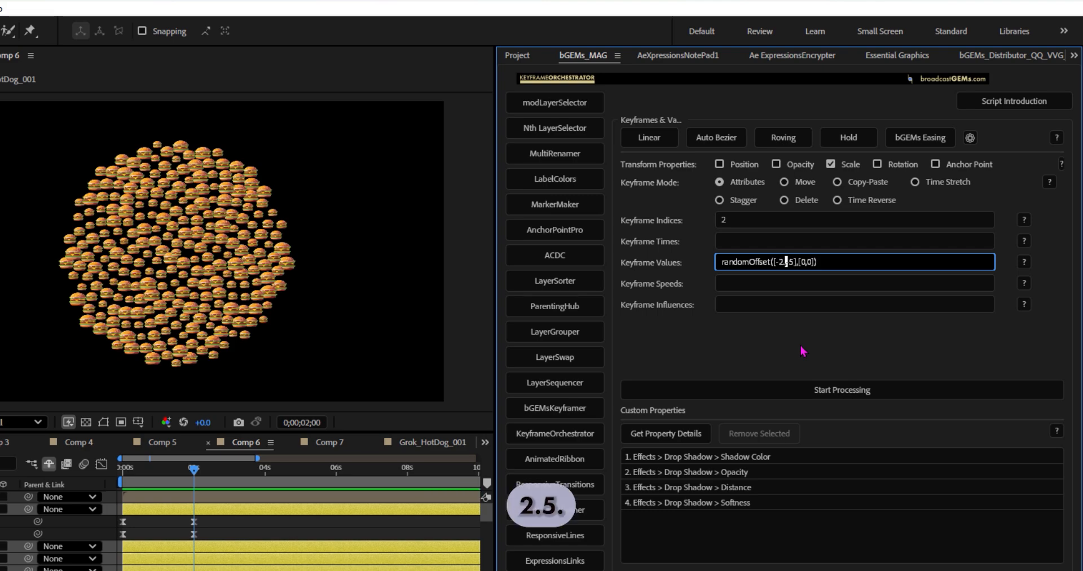
type("5,-")
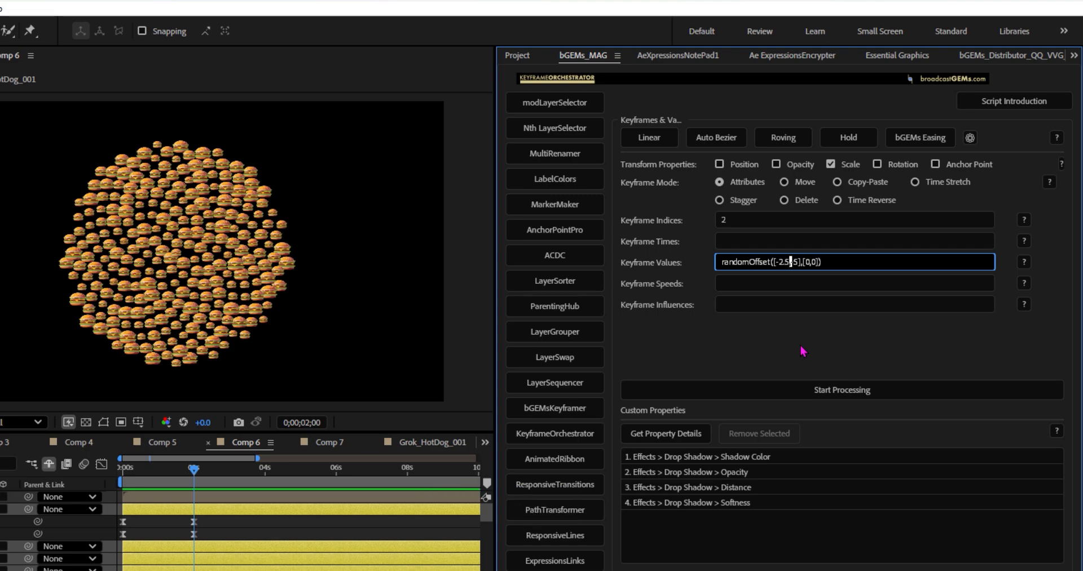
type("2.")
left_click(846, 392)
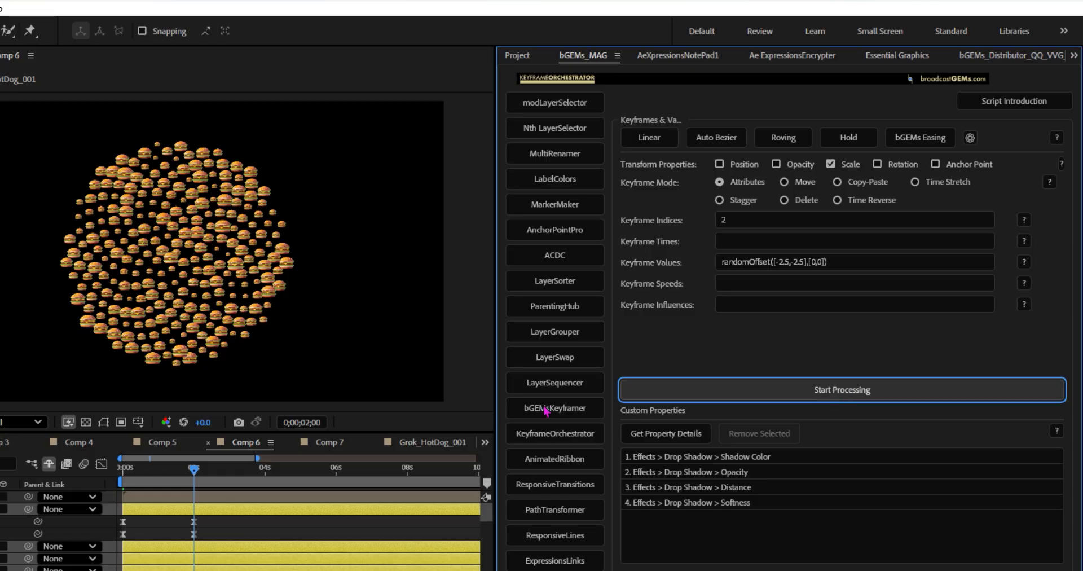
Step: Preview the burgers with the reduced size variation from the start of the composition
left_click_drag(195, 469, 122, 471)
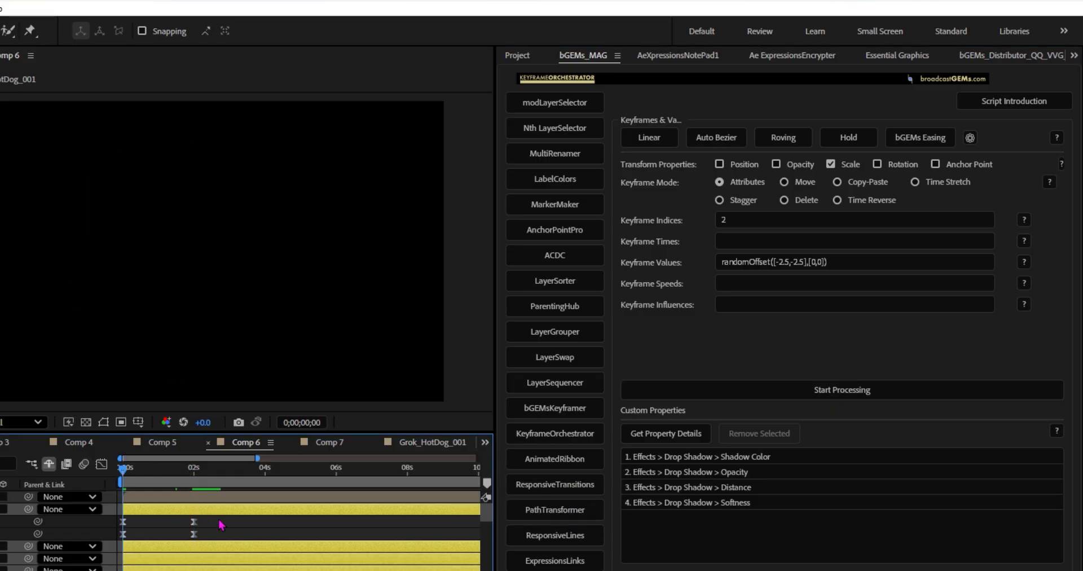
key("space")
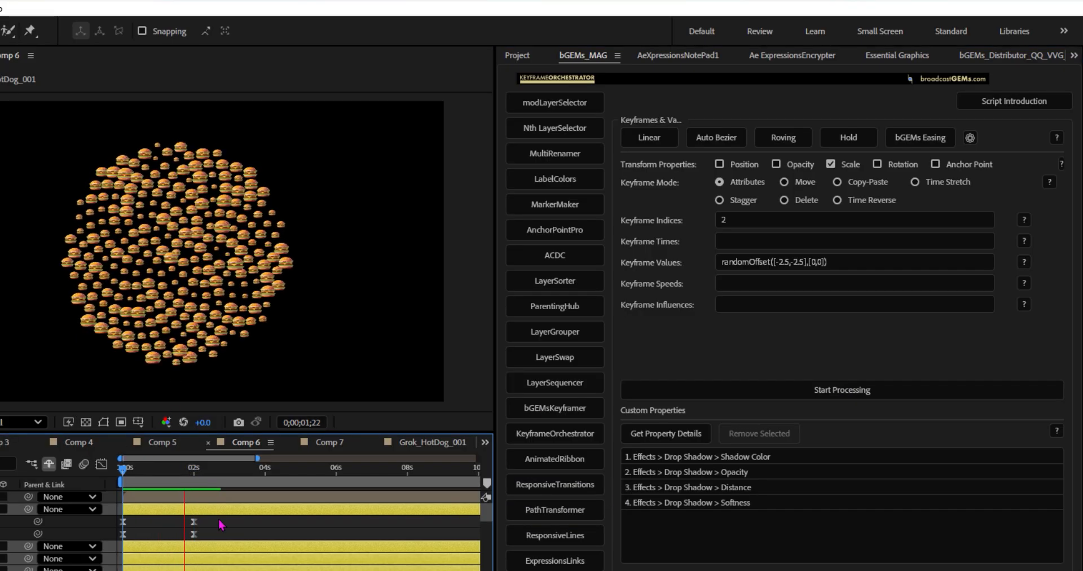
key("space")
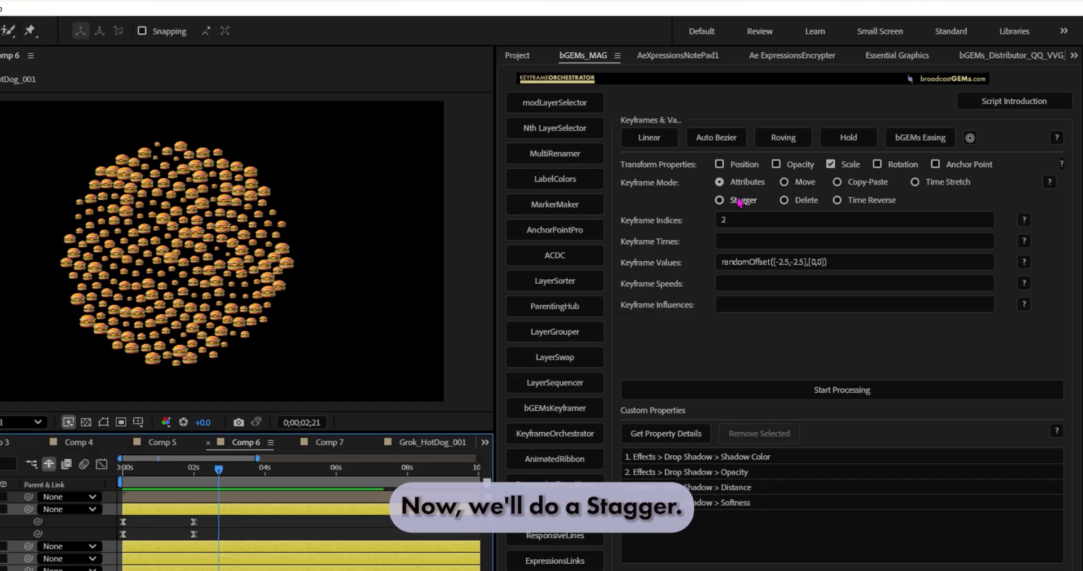
Step: Switch the keyframe mode to Stagger for both Position and Scale, staggering by XY Coordinate
left_click(739, 202)
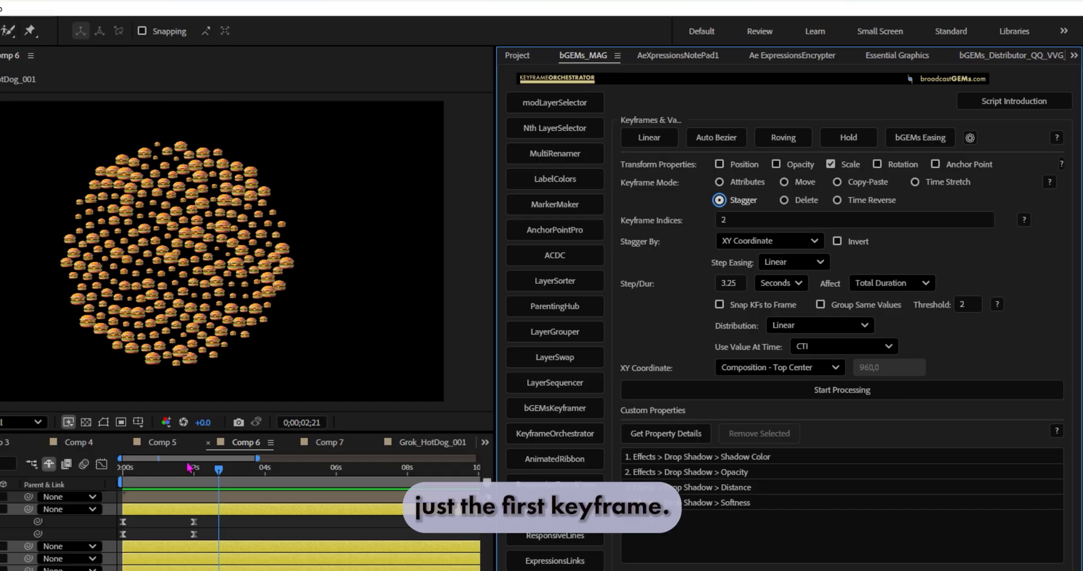
left_click(744, 166)
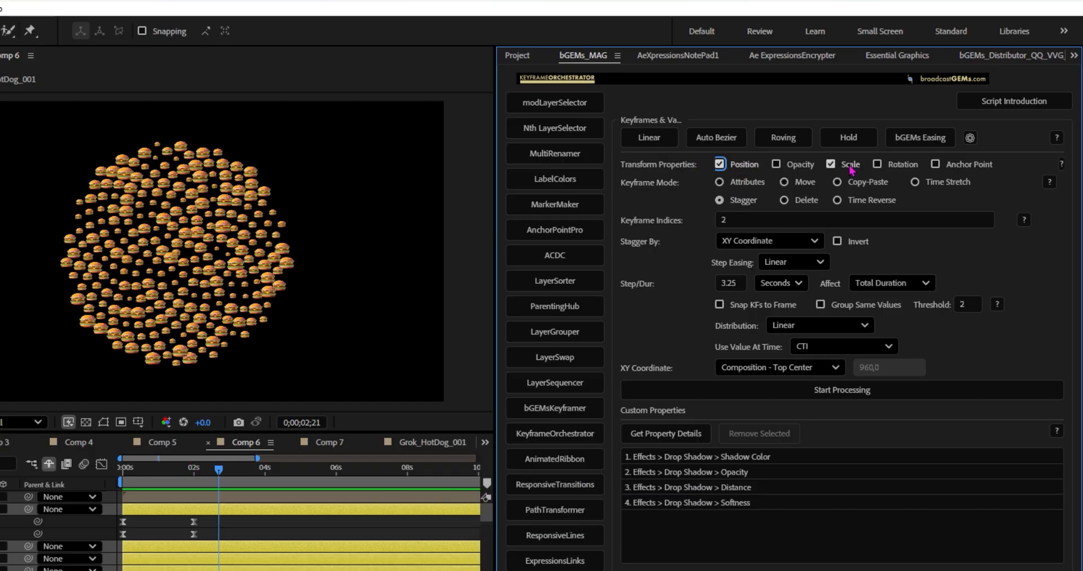
left_click(132, 471)
left_click_drag(133, 476, 195, 497)
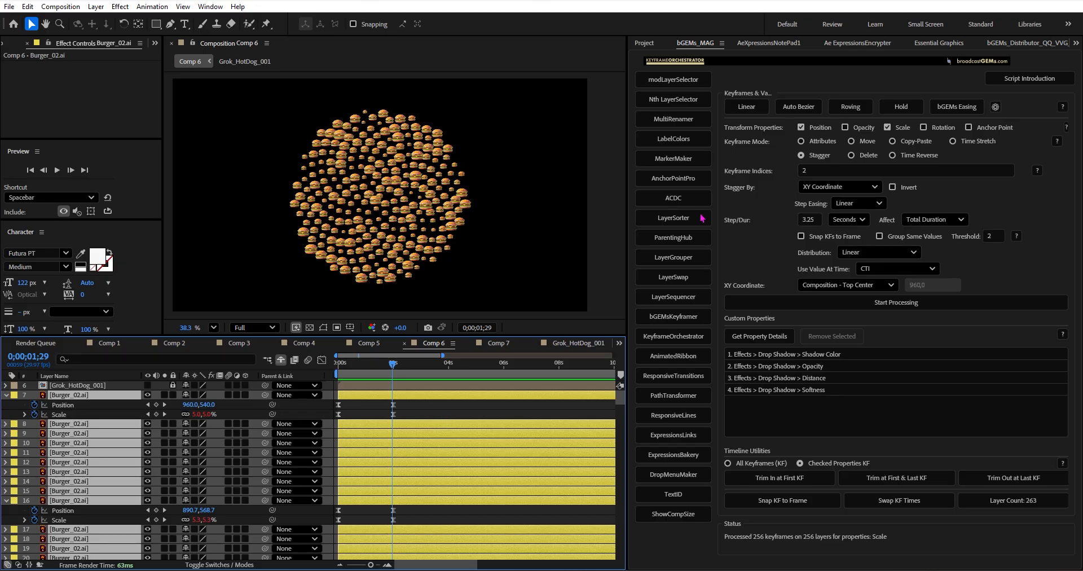
left_click(821, 191)
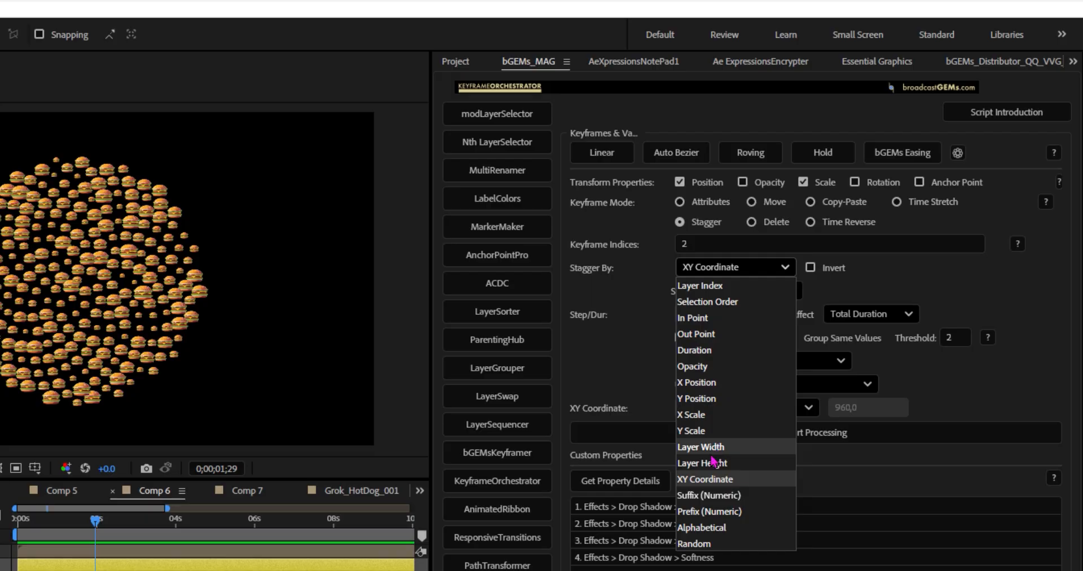
left_click(704, 481)
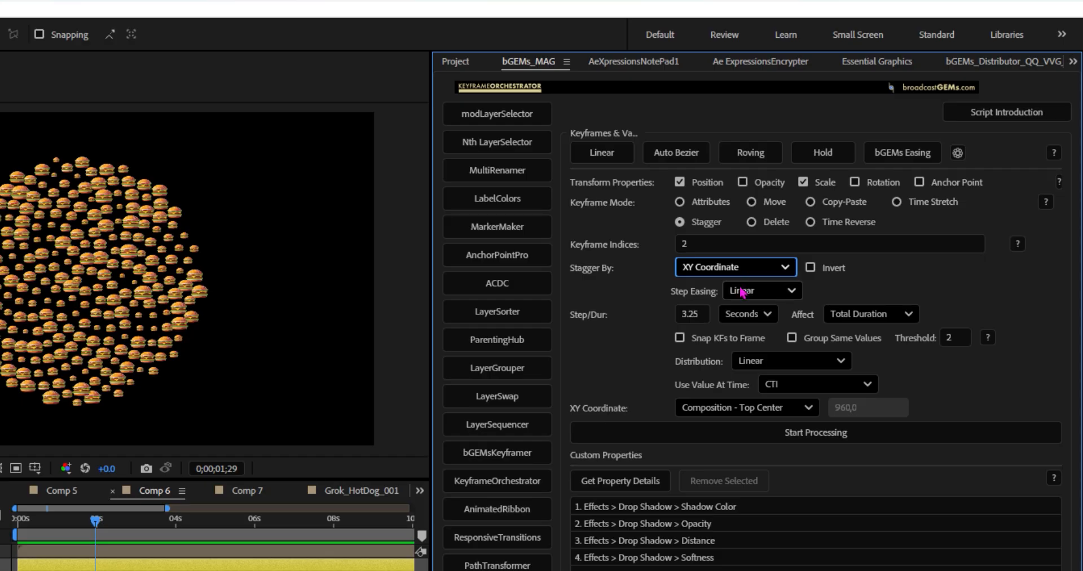
Step: Set the stagger's XY coordinate reference to Composition - Bottom Center and scrub the burgers' outward motion
left_click(705, 407)
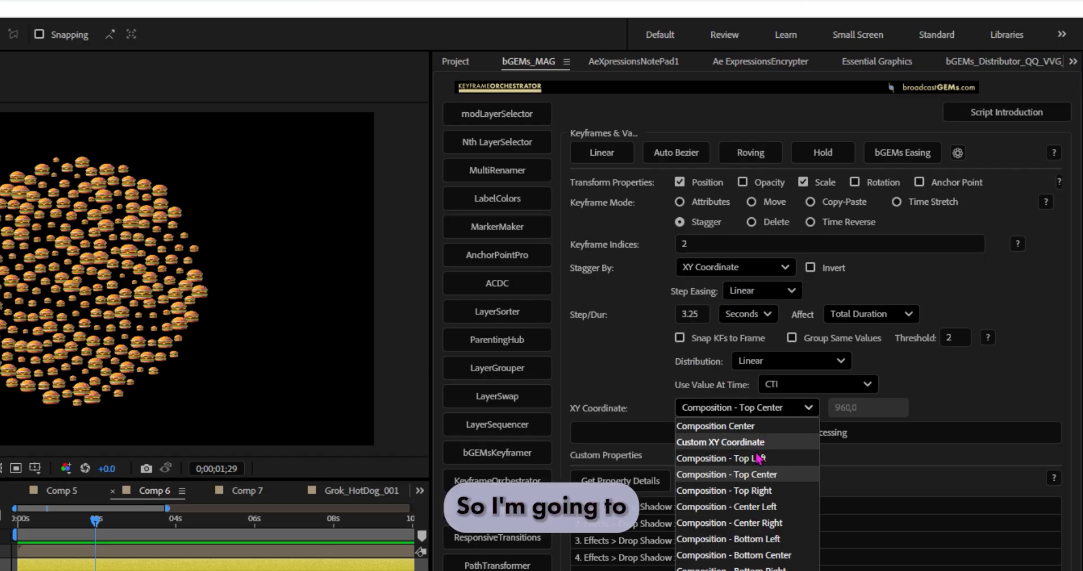
left_click(771, 476)
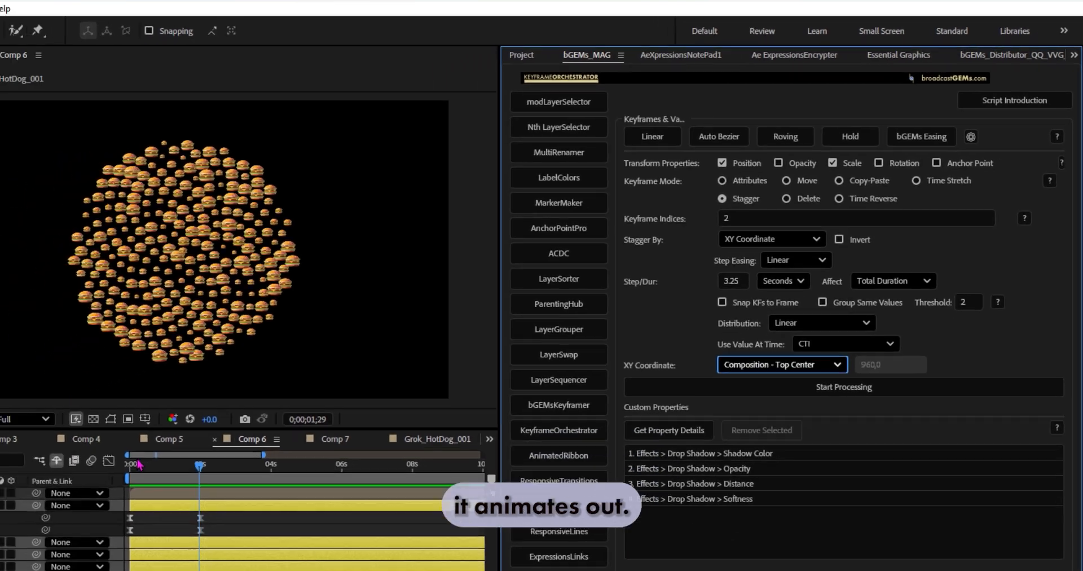
left_click(14, 518)
left_click_drag(241, 414, 269, 423)
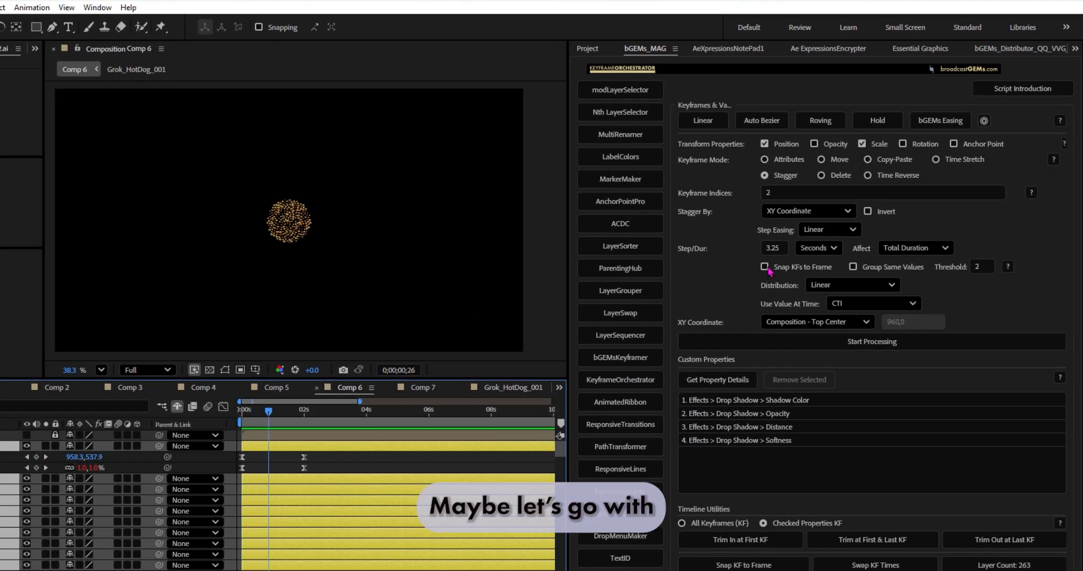
left_click(819, 323)
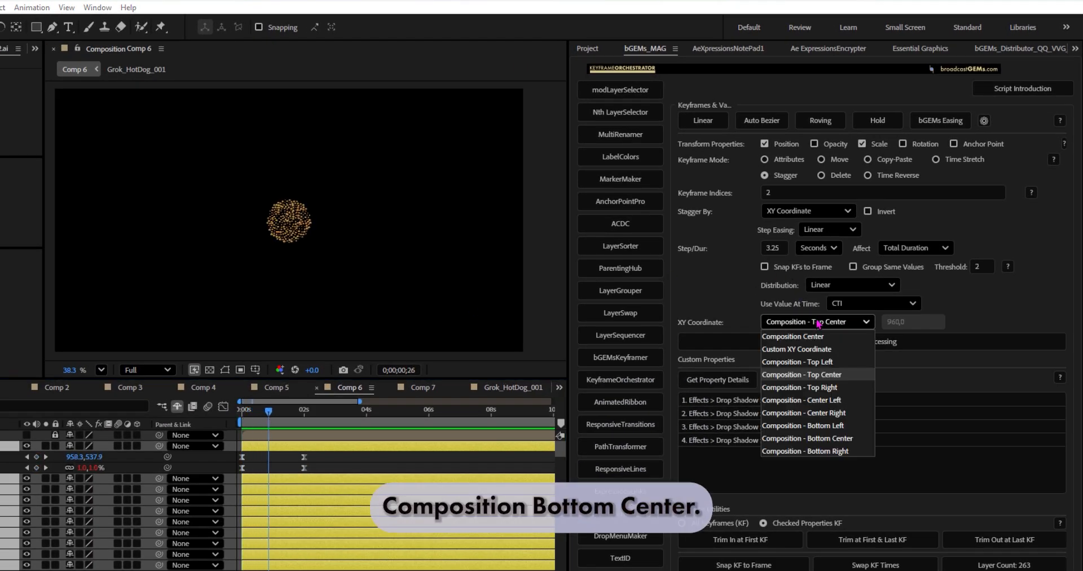
left_click(828, 439)
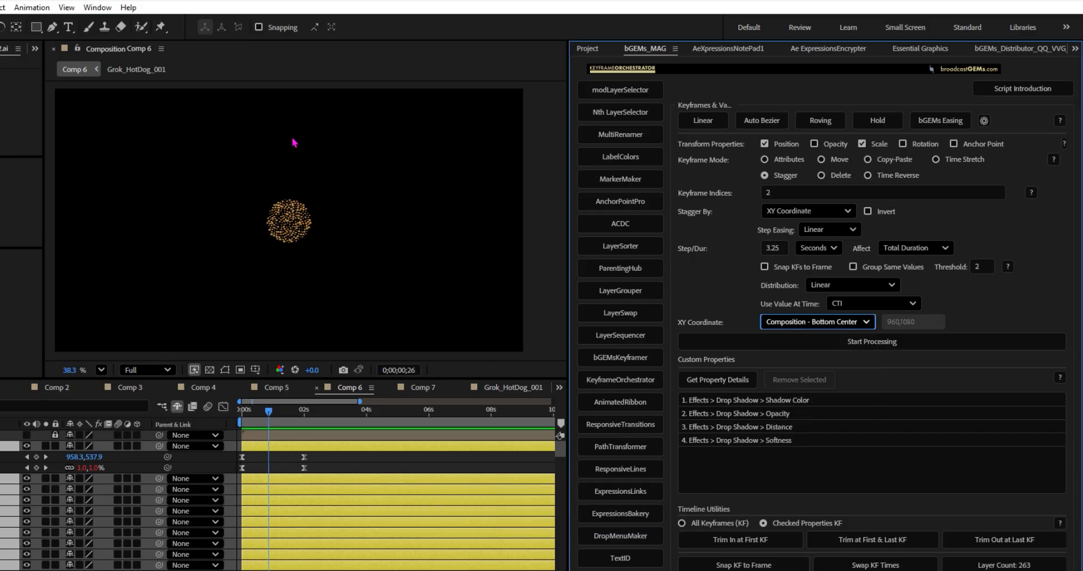
mouse_move(277, 418)
left_mouse_down()
mouse_move(235, 415)
mouse_move(275, 415)
left_mouse_up()
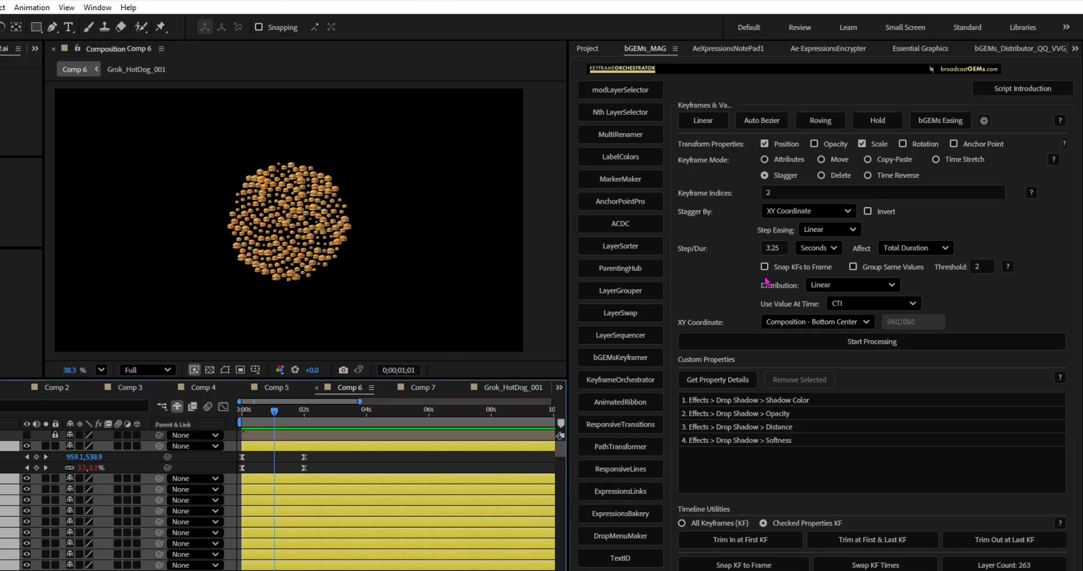
Step: Stagger the second Position and Scale keyframes over a total duration of 3.25 seconds with linear distribution
left_click(780, 249)
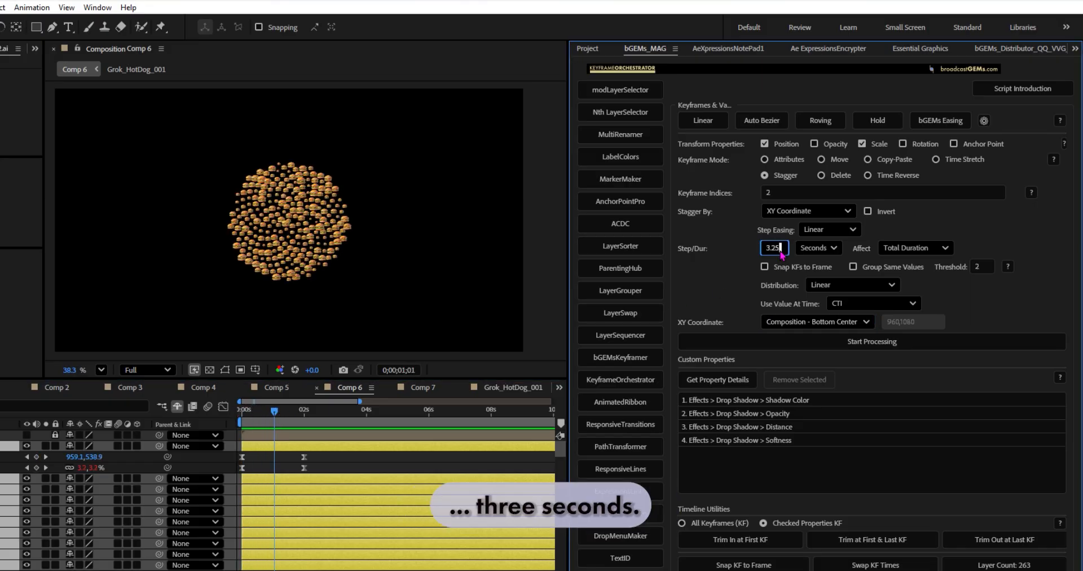
left_click(822, 252)
left_click(823, 275)
left_click(915, 249)
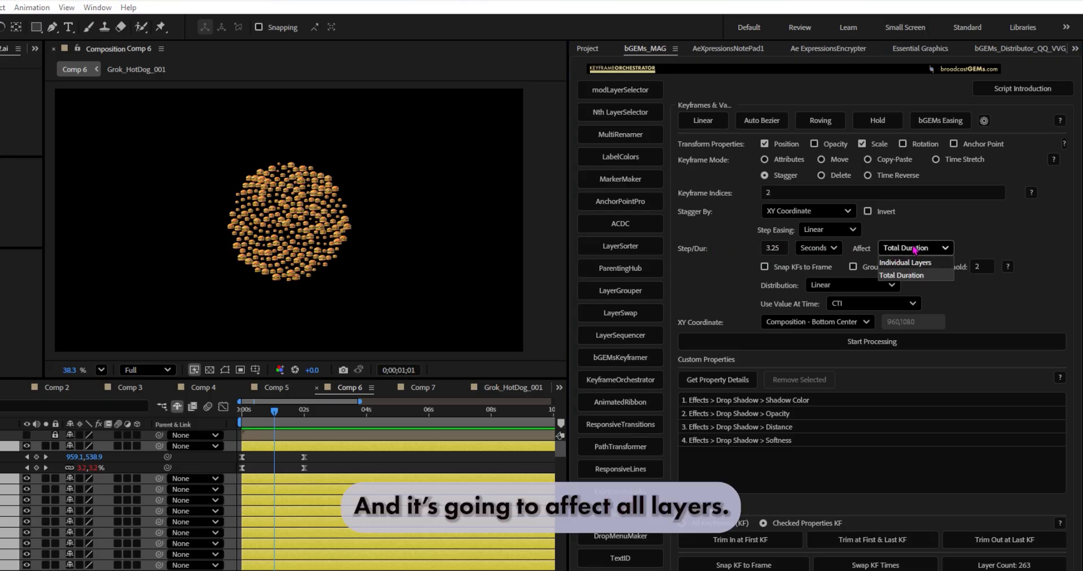
left_click(971, 295)
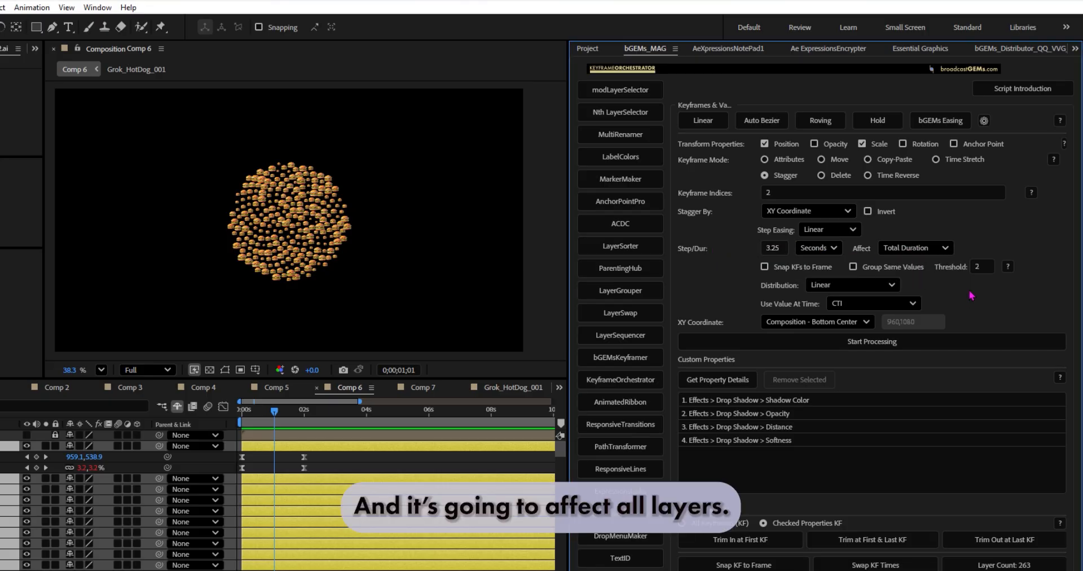
left_click(733, 341)
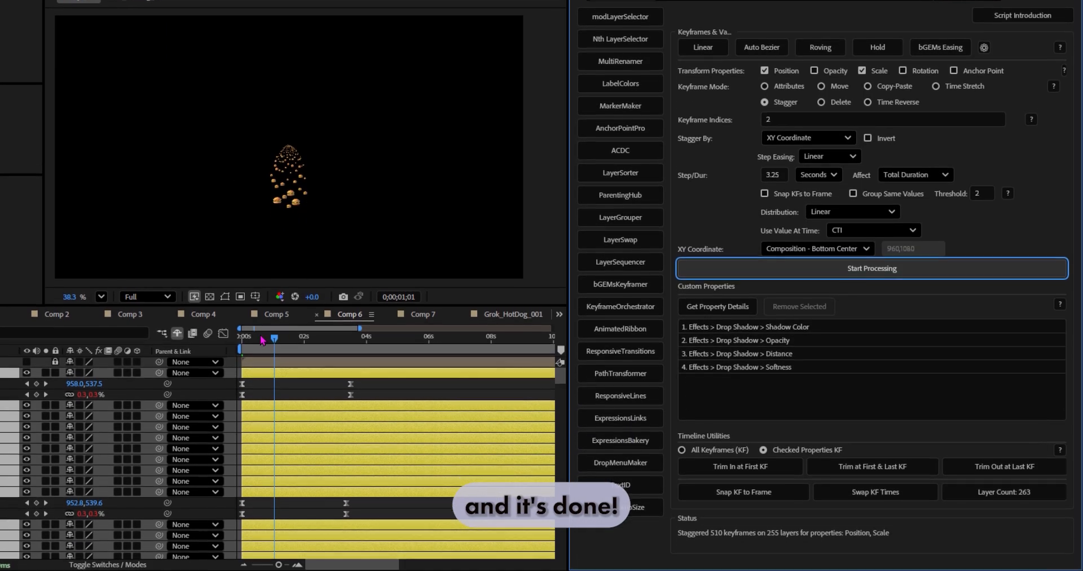
Step: Preview the linear stagger from the start of the composition and undo it
left_click_drag(270, 412, 295, 413)
left_click_drag(296, 339, 241, 339)
key("space")
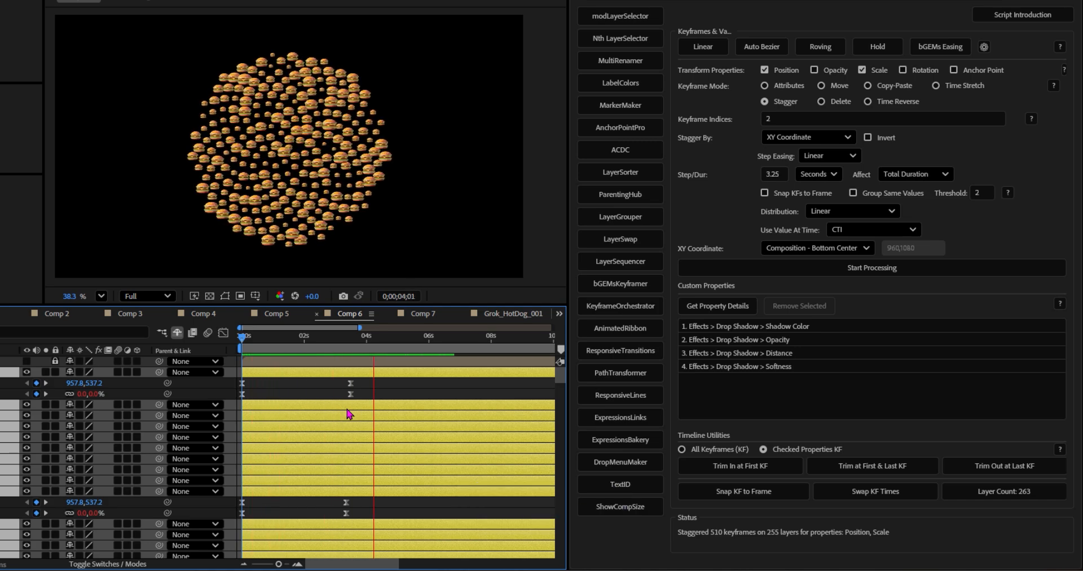
left_click(350, 339)
key("ctrl+z")
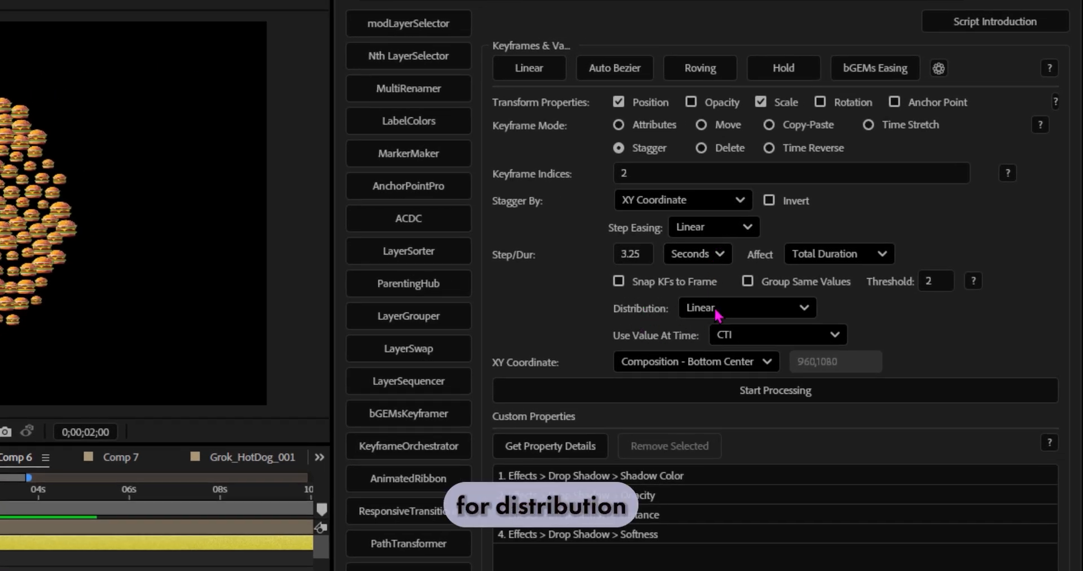
Step: Set the stagger distribution to Sine Wave, keep the Linear step easing, and process the second Position and Scale keyframes
left_click(720, 309)
left_click(719, 386)
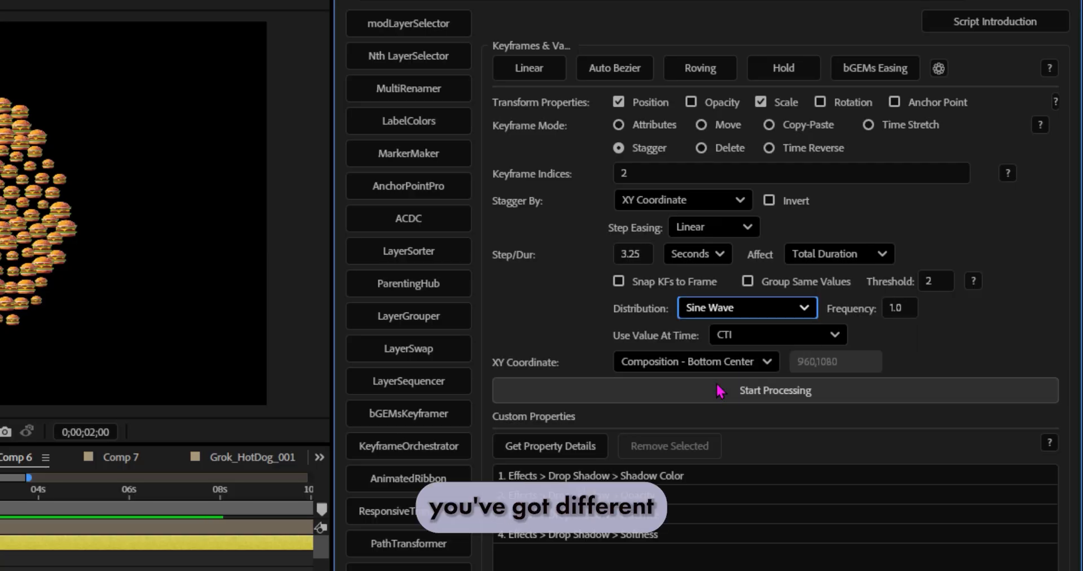
left_click(711, 228)
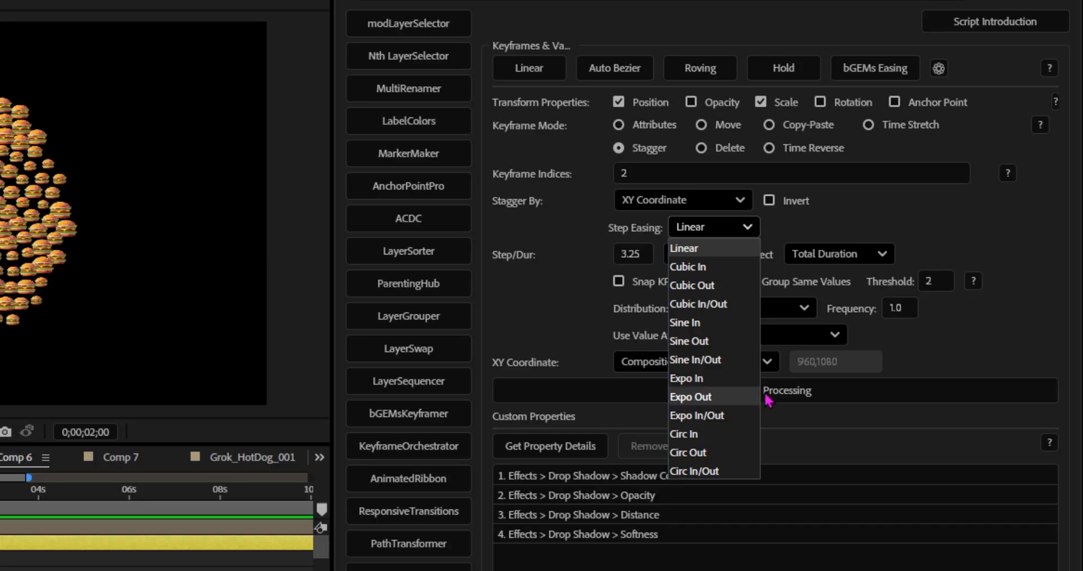
left_click(792, 396)
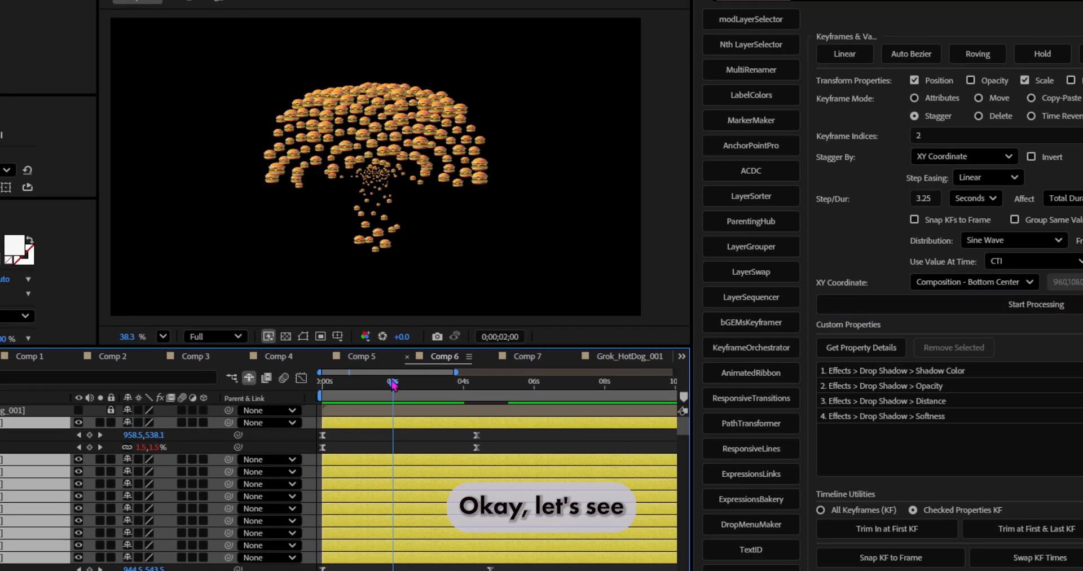
Step: Play the Sine Wave stagger twice from the start of the composition and undo it
left_click_drag(393, 384, 303, 392)
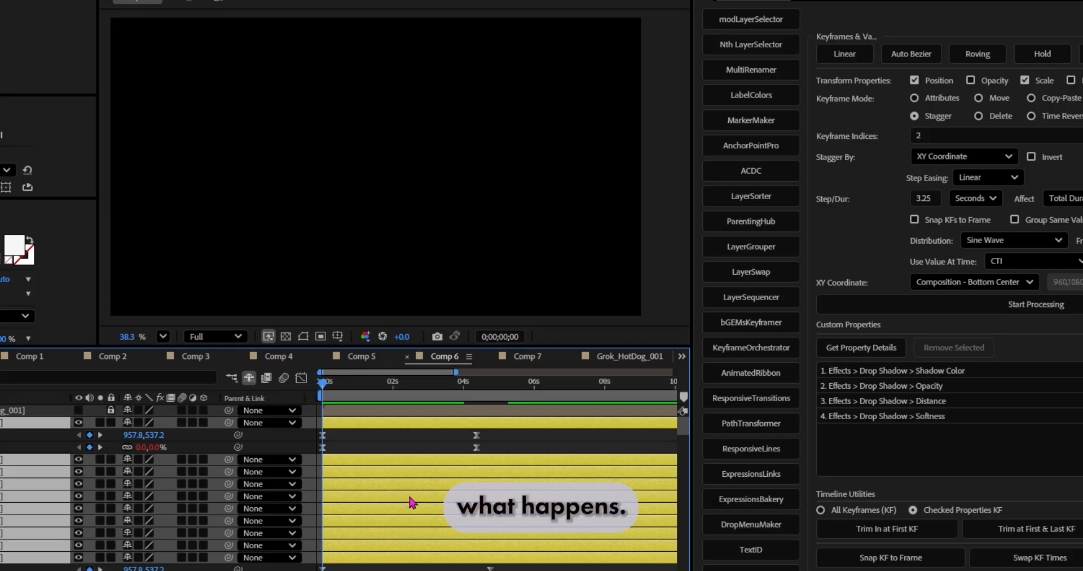
key("space")
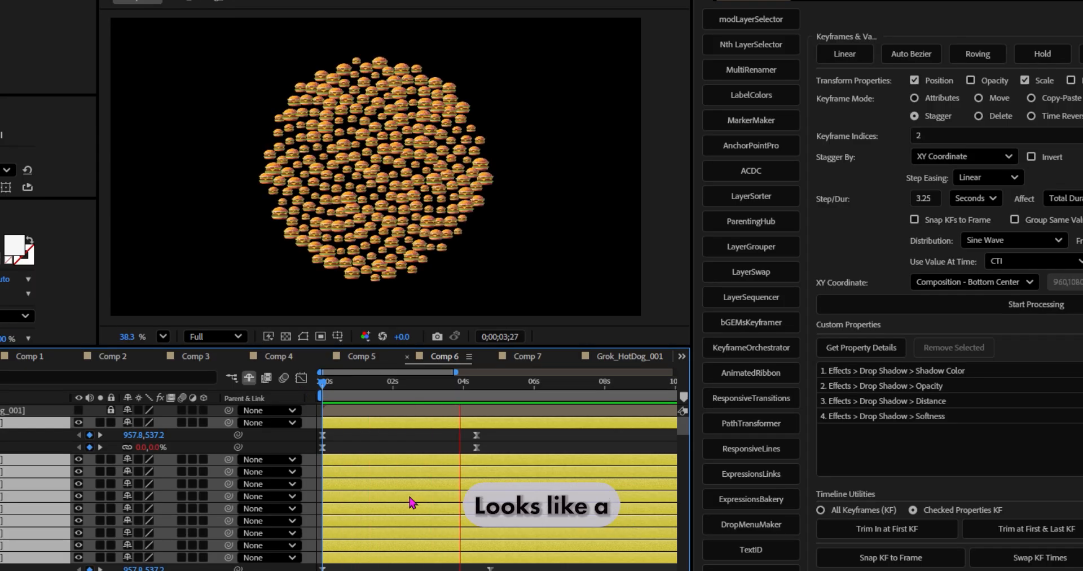
key("space")
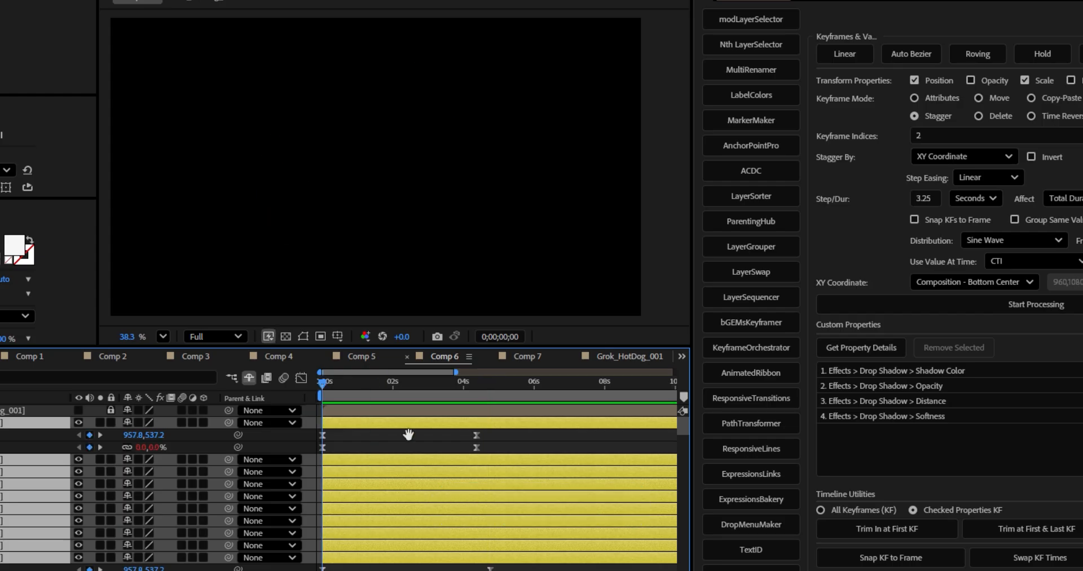
key("space")
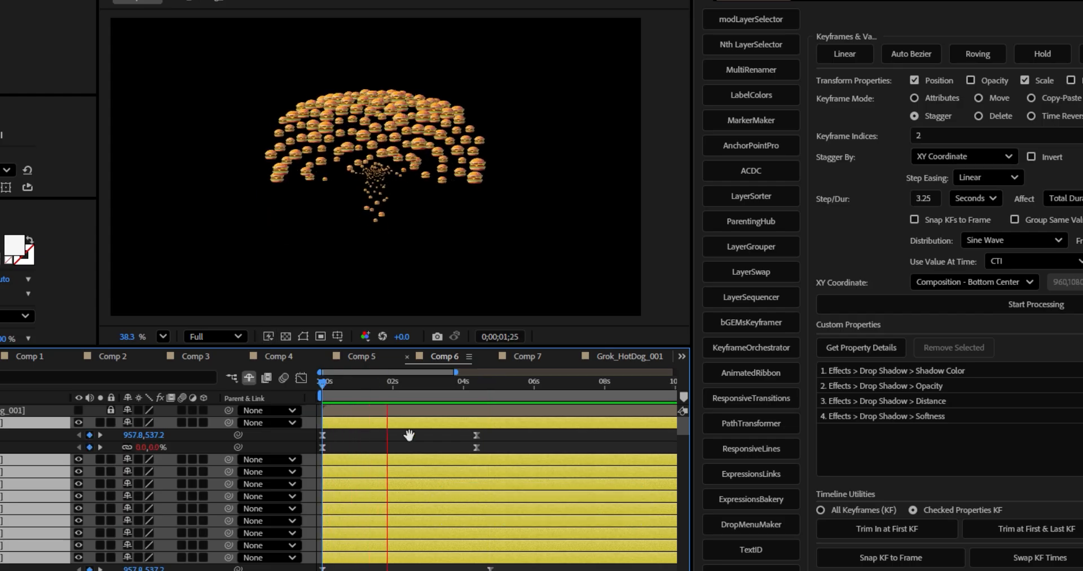
key("space")
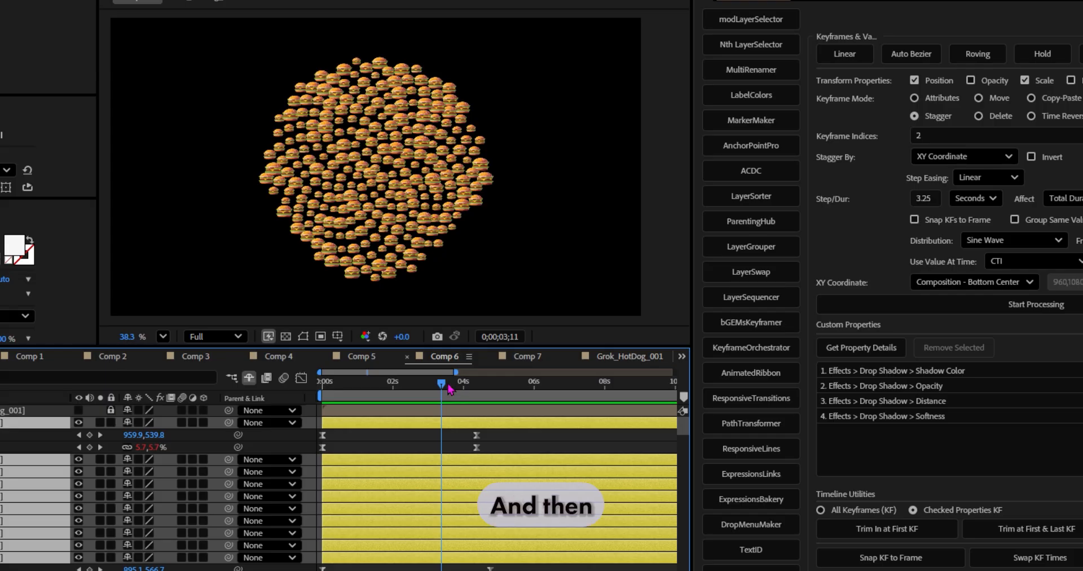
key("ctrl+z")
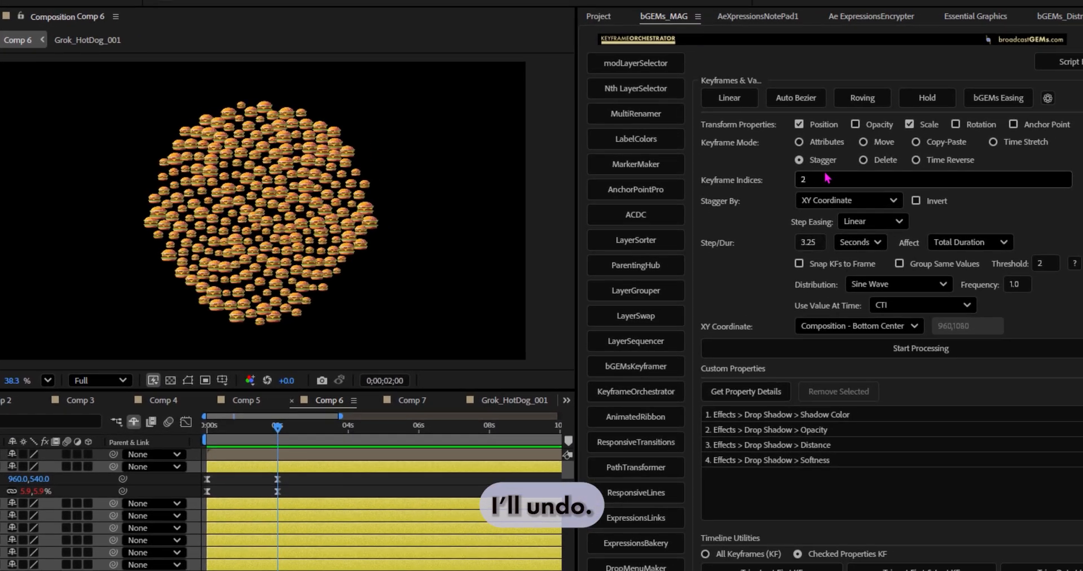
Step: Stagger Position and Scale keyframes 1,2 over a total duration of 2.75 seconds with Linear distribution and Sine In/Out step easing
left_click_drag(831, 176, 745, 180)
type("1,")
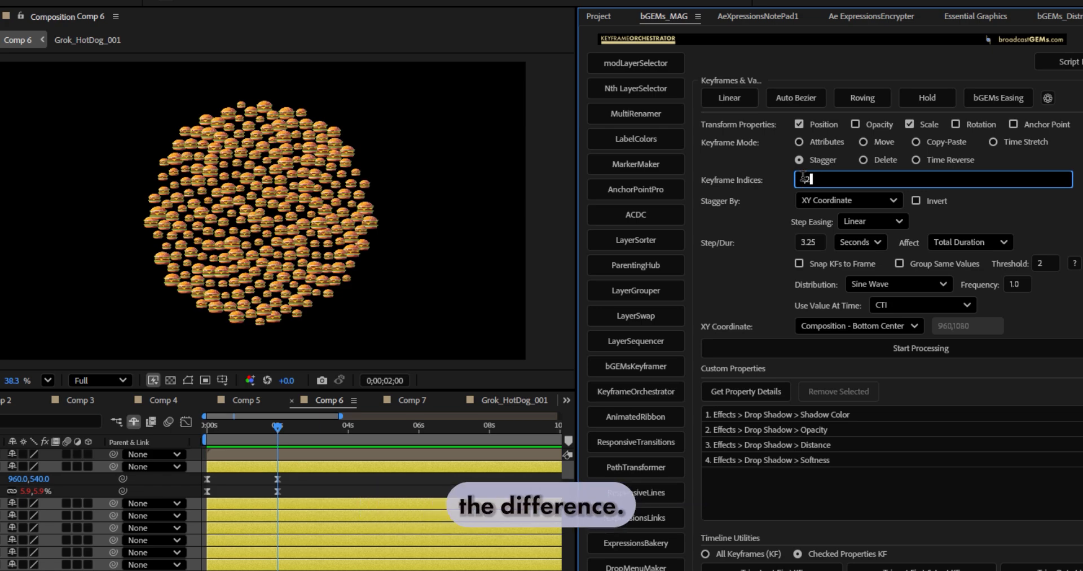
left_click(807, 242)
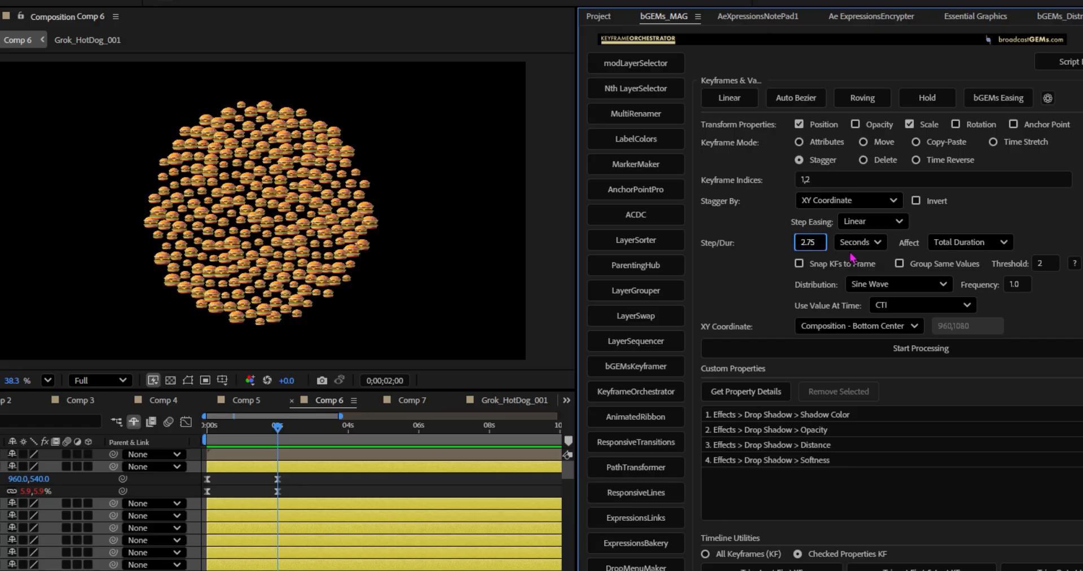
left_click(876, 285)
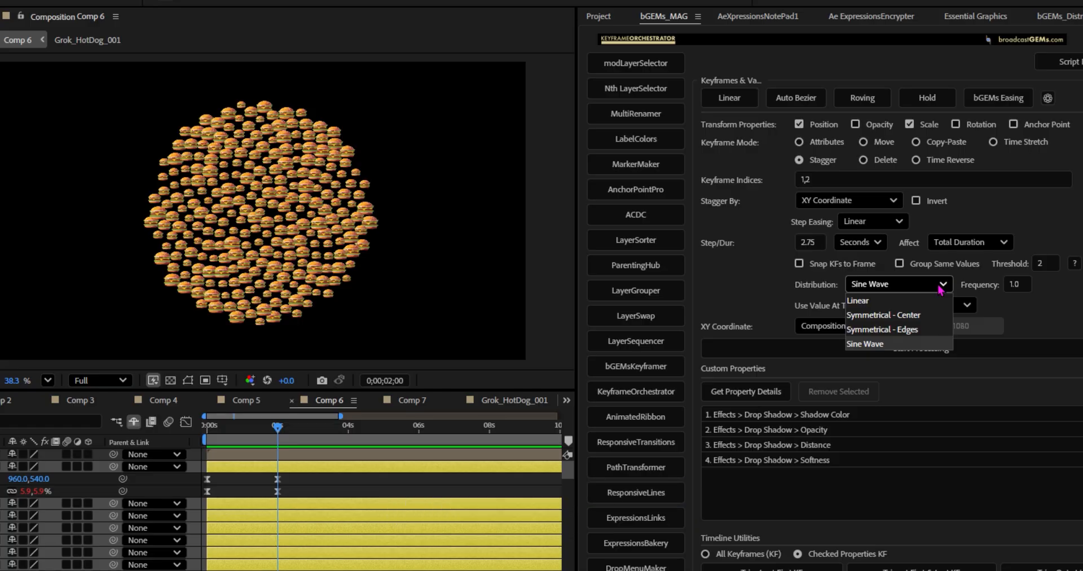
left_click(853, 300)
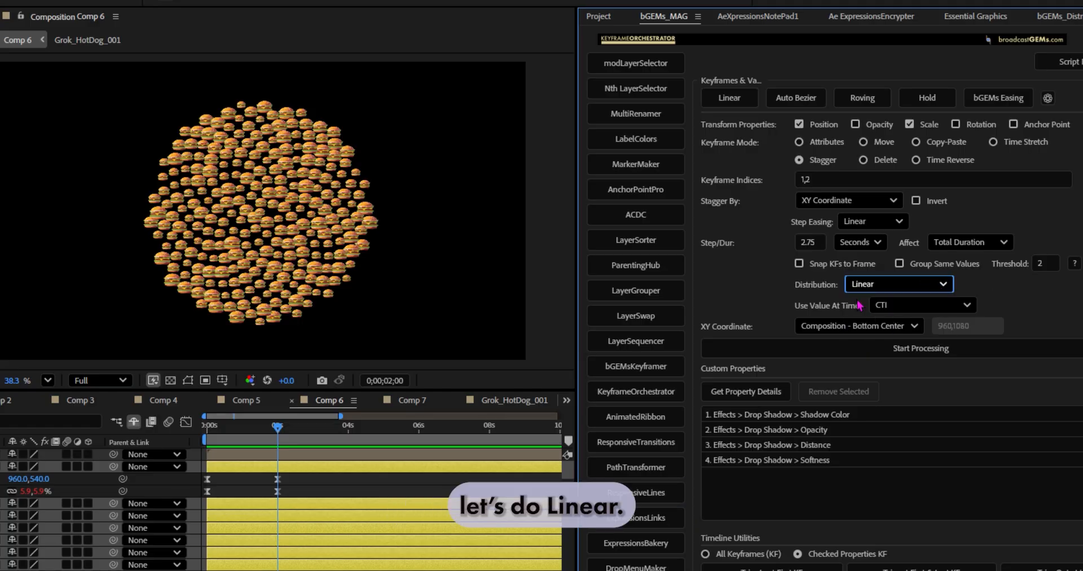
left_click(877, 223)
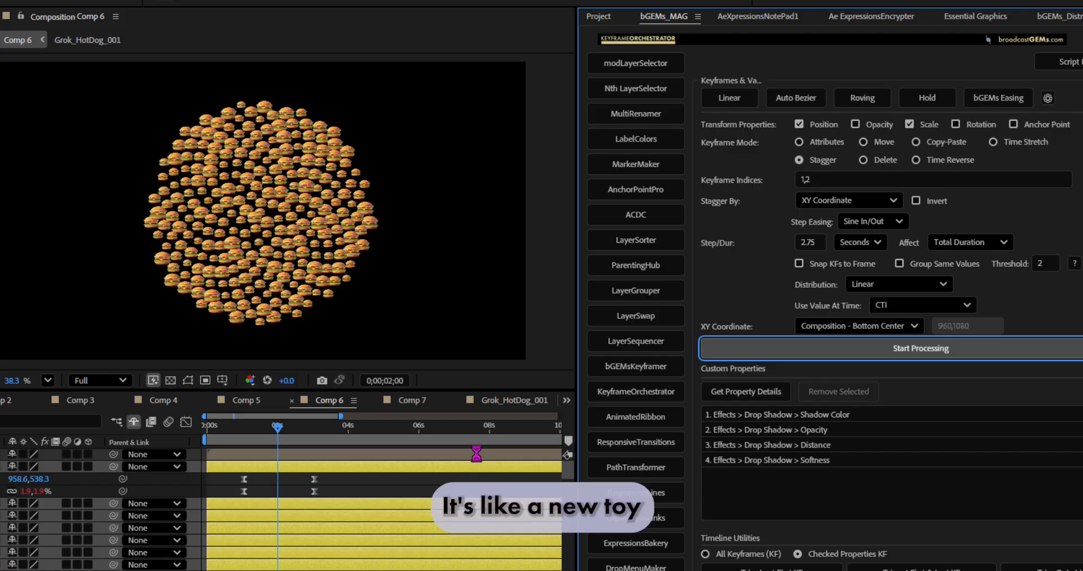
Step: Preview the Sine In/Out stagger from the start, and restagger the keyframes with Symmetrical - Edges distribution and Expo In/Out step easing
left_click_drag(264, 428, 126, 443)
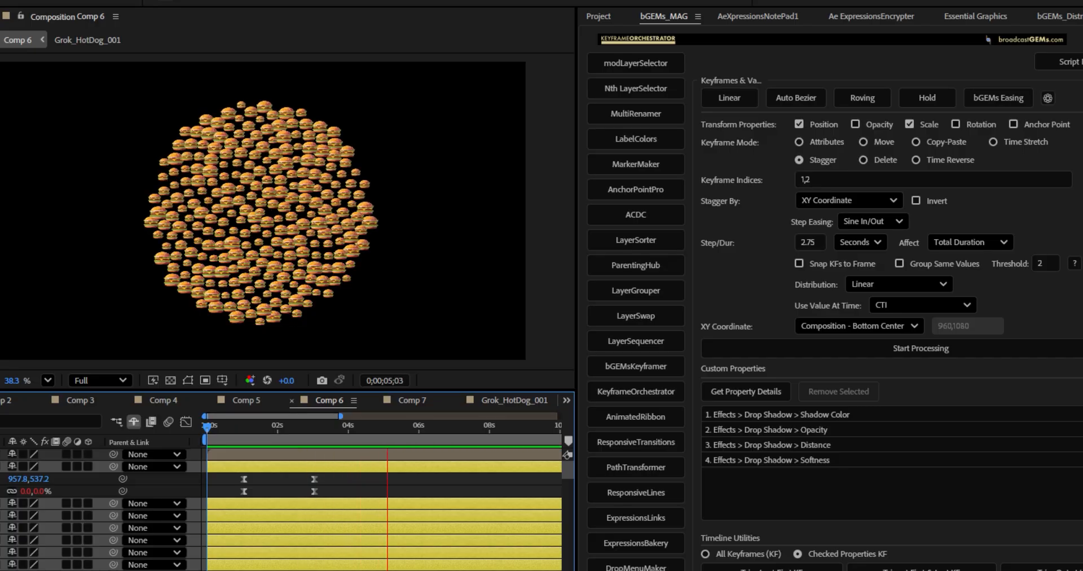
left_click(455, 429)
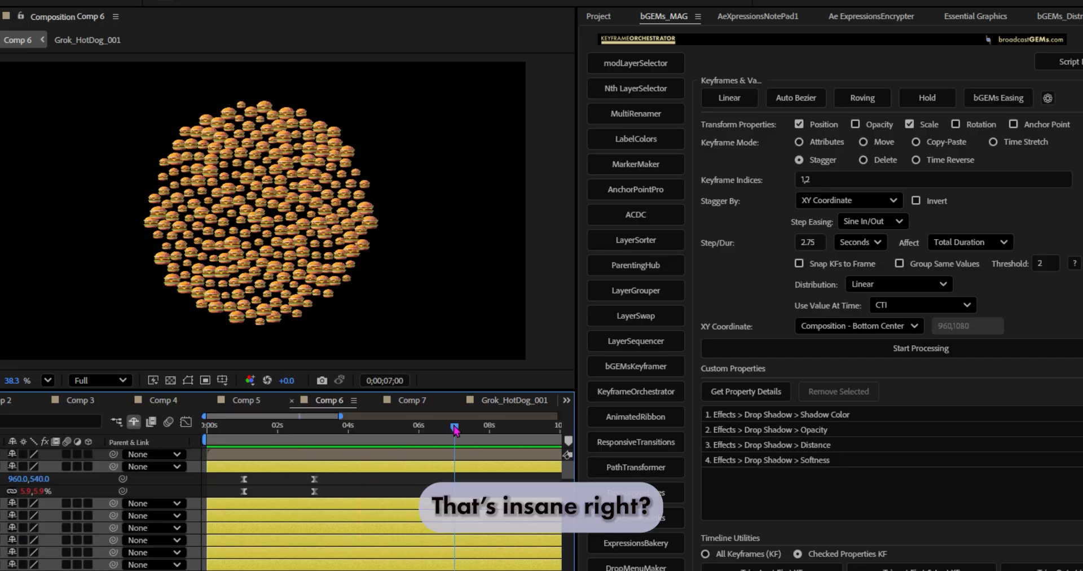
key("space")
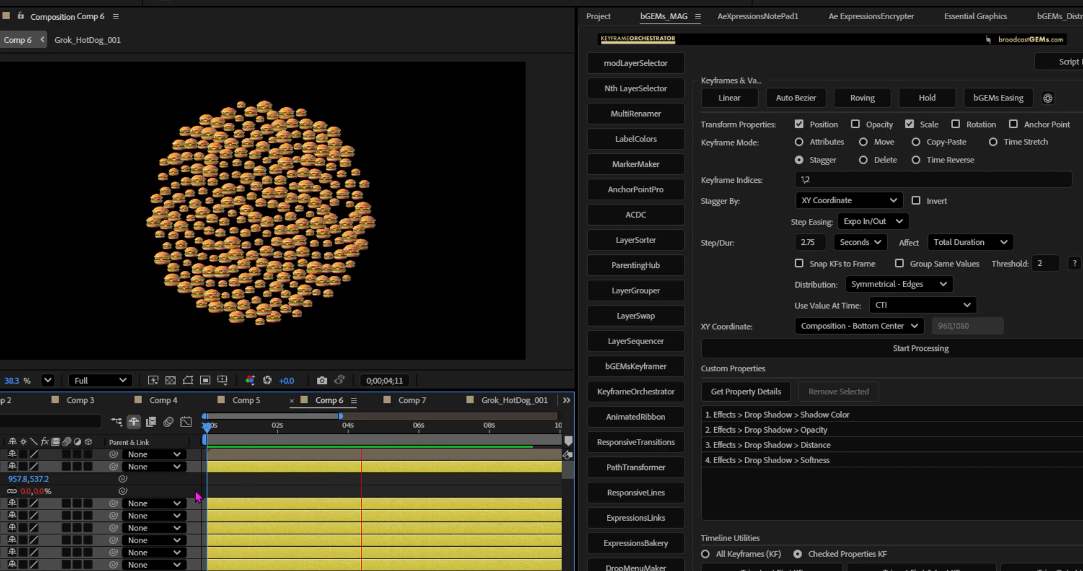
Step: End the work area at about 7 seconds and play the Symmetrical - Edges stagger from the start of the composition
left_click_drag(435, 429, 452, 430)
key("n")
key("Home")
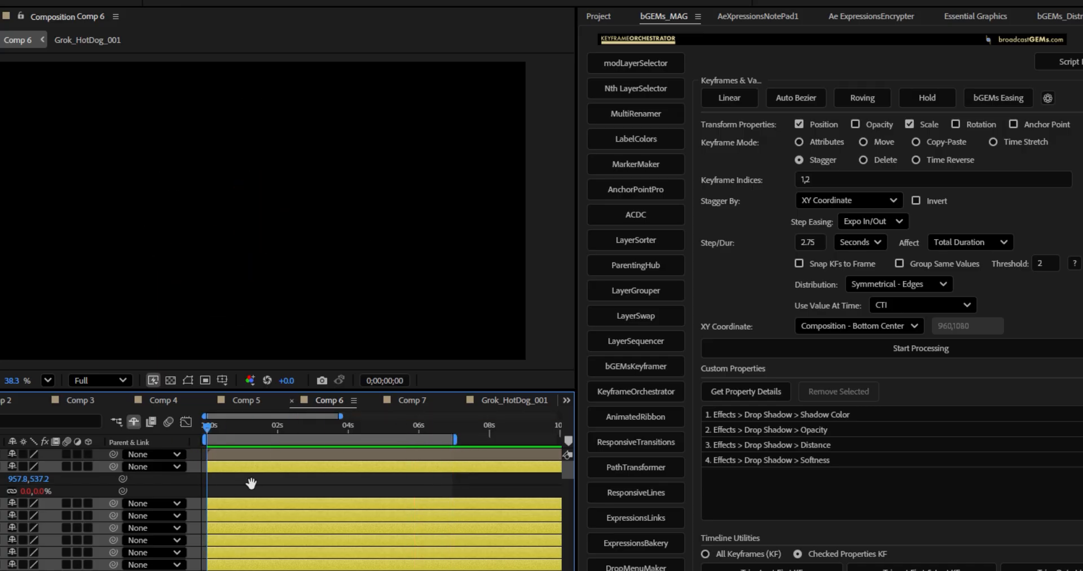
key("space")
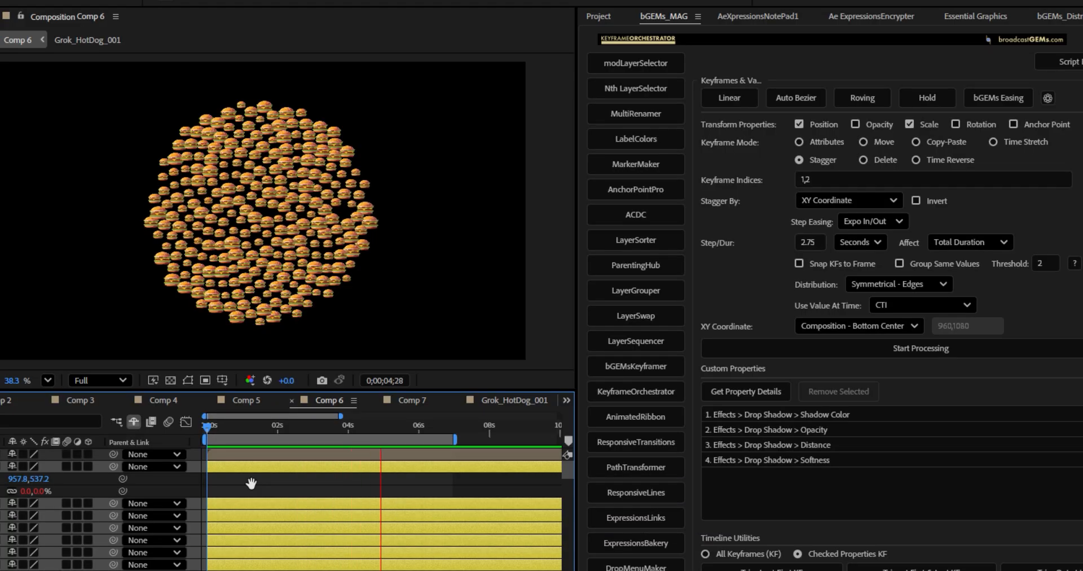
key("space")
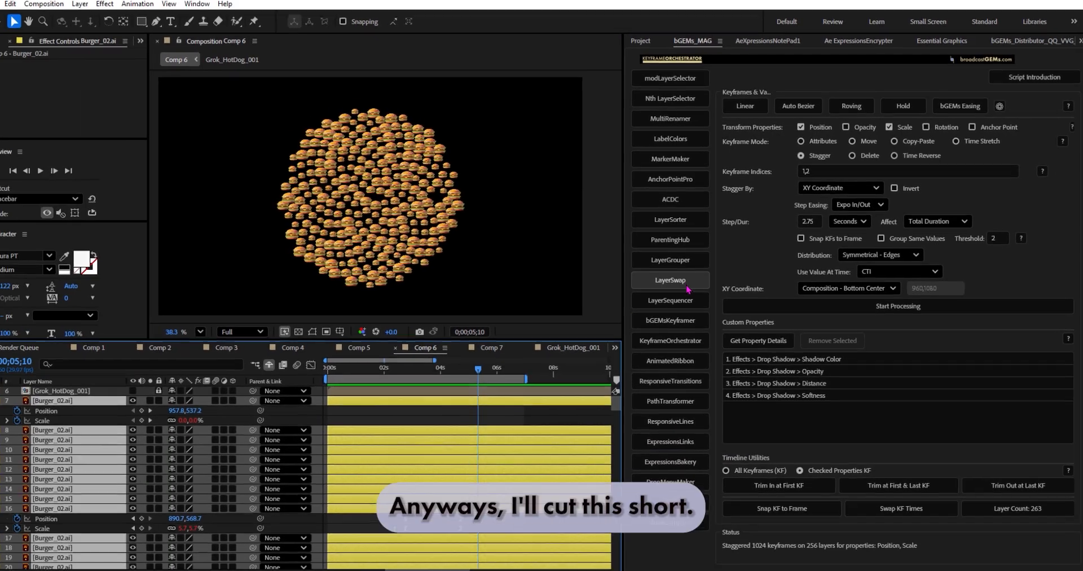